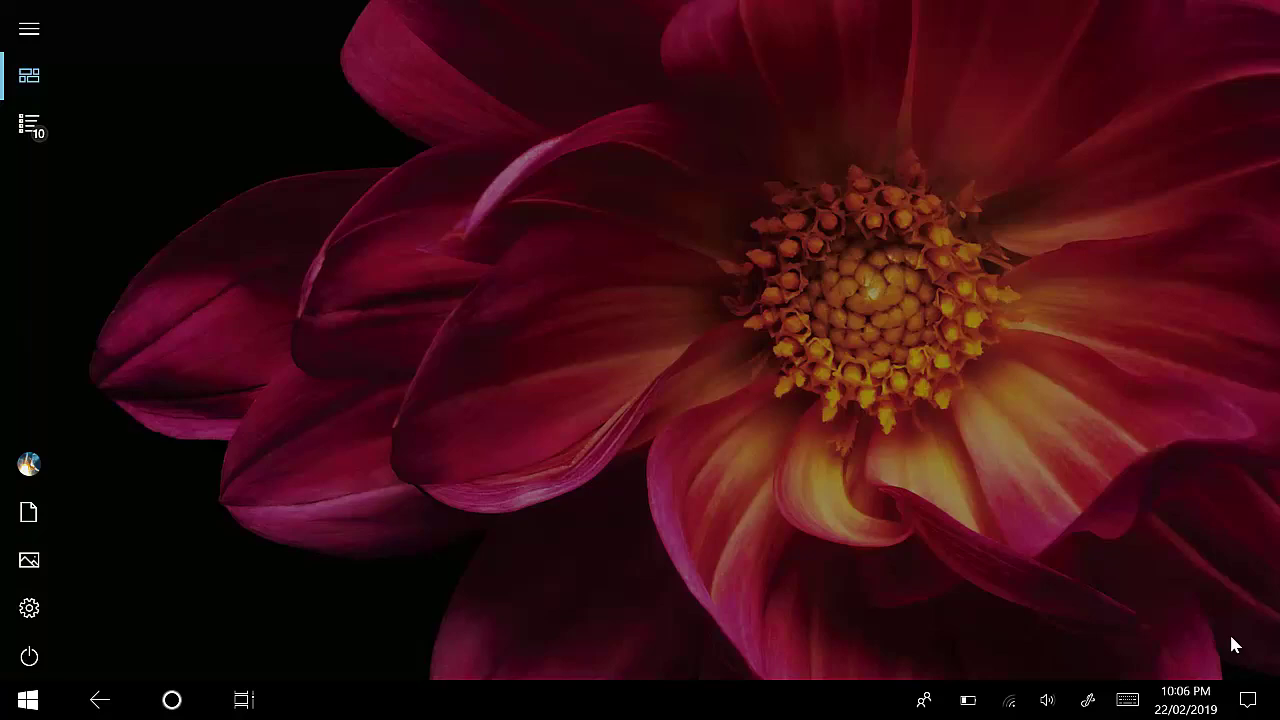
# Browse and minimize the Same Records workbook, then show All Different from its top rows.
pyautogui.hotkey('alt', 'Tab')
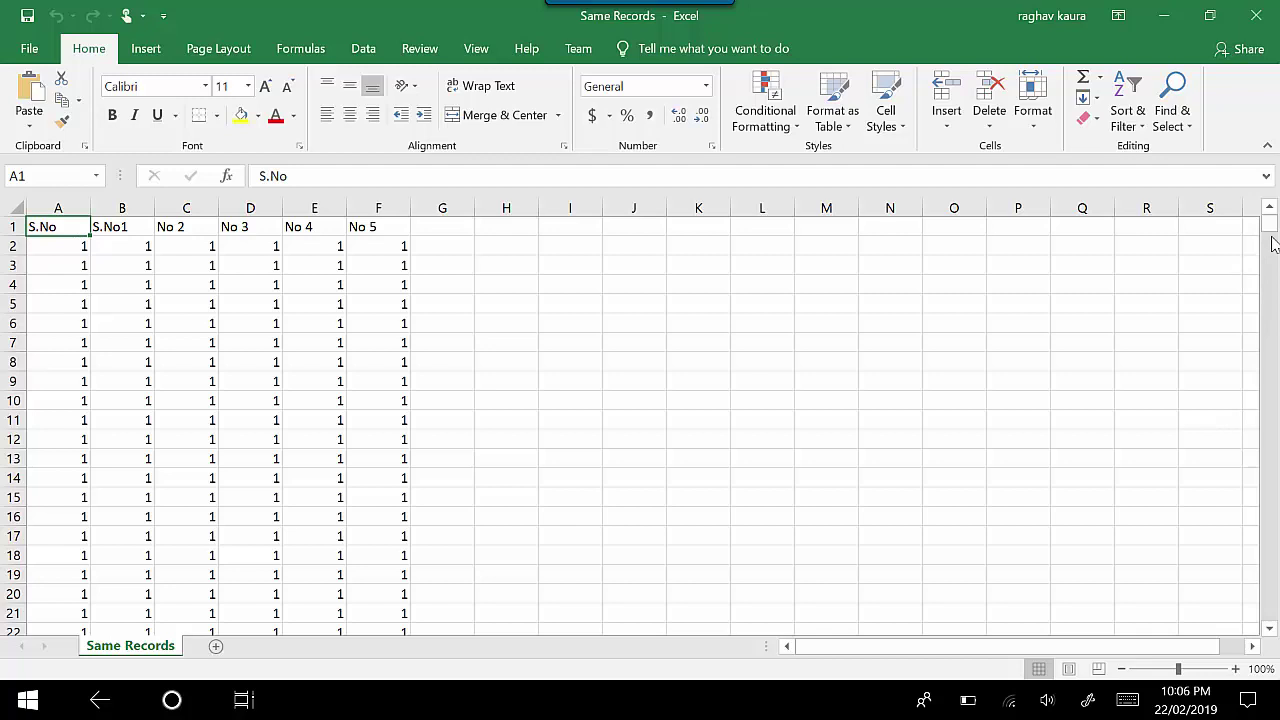
pyautogui.moveTo(1270, 250); pyautogui.dragTo(1272, 632)
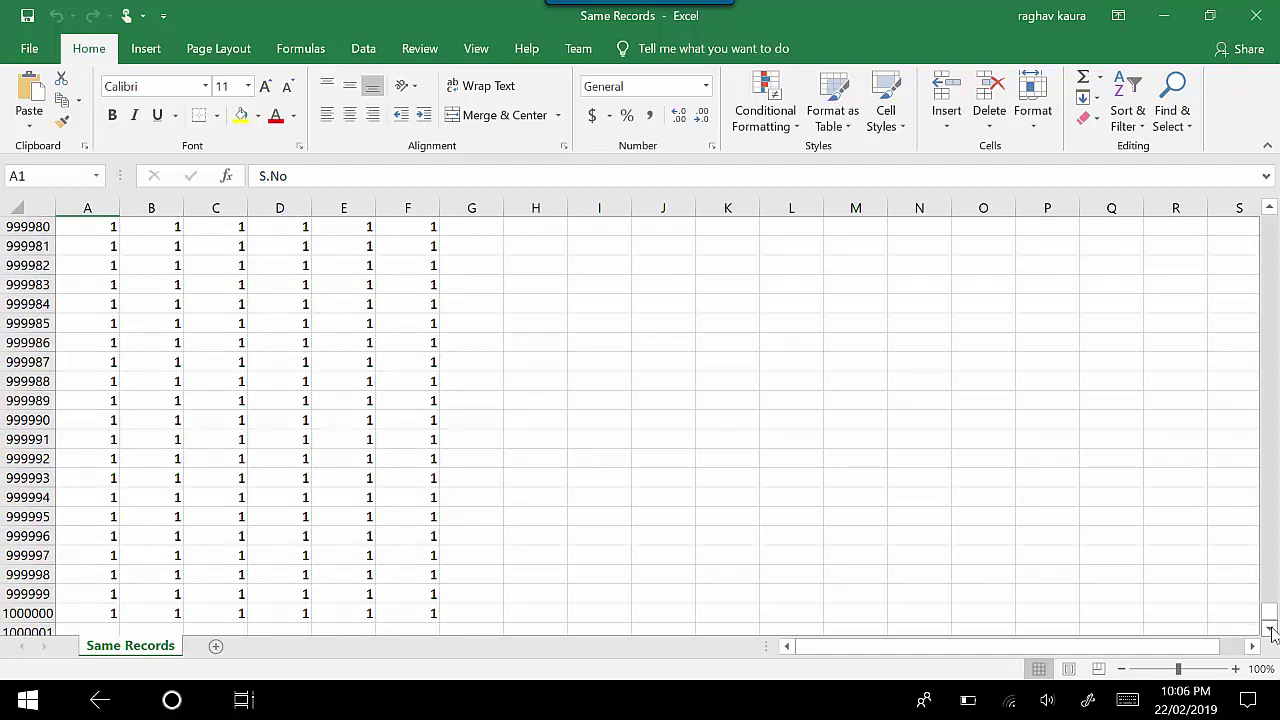
pyautogui.click(1169, 18)
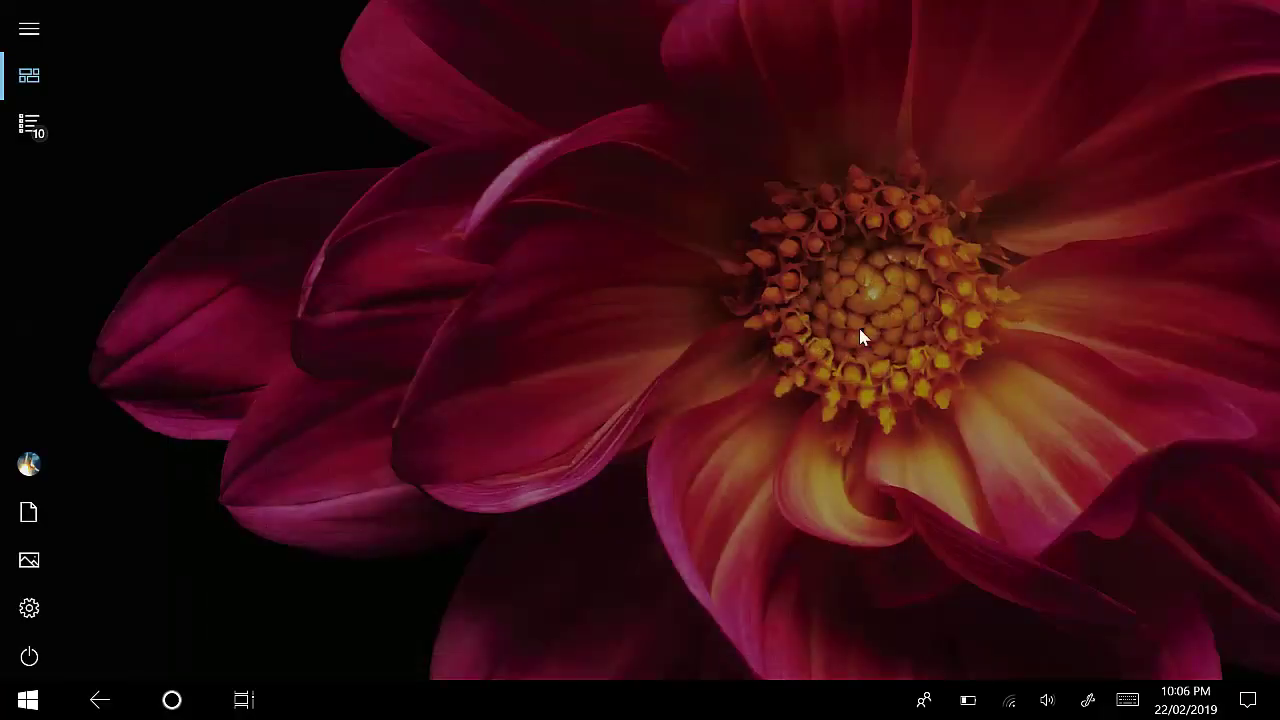
pyautogui.hotkey('alt', 'Tab')
pyautogui.hotkey('alt', 'Tab')
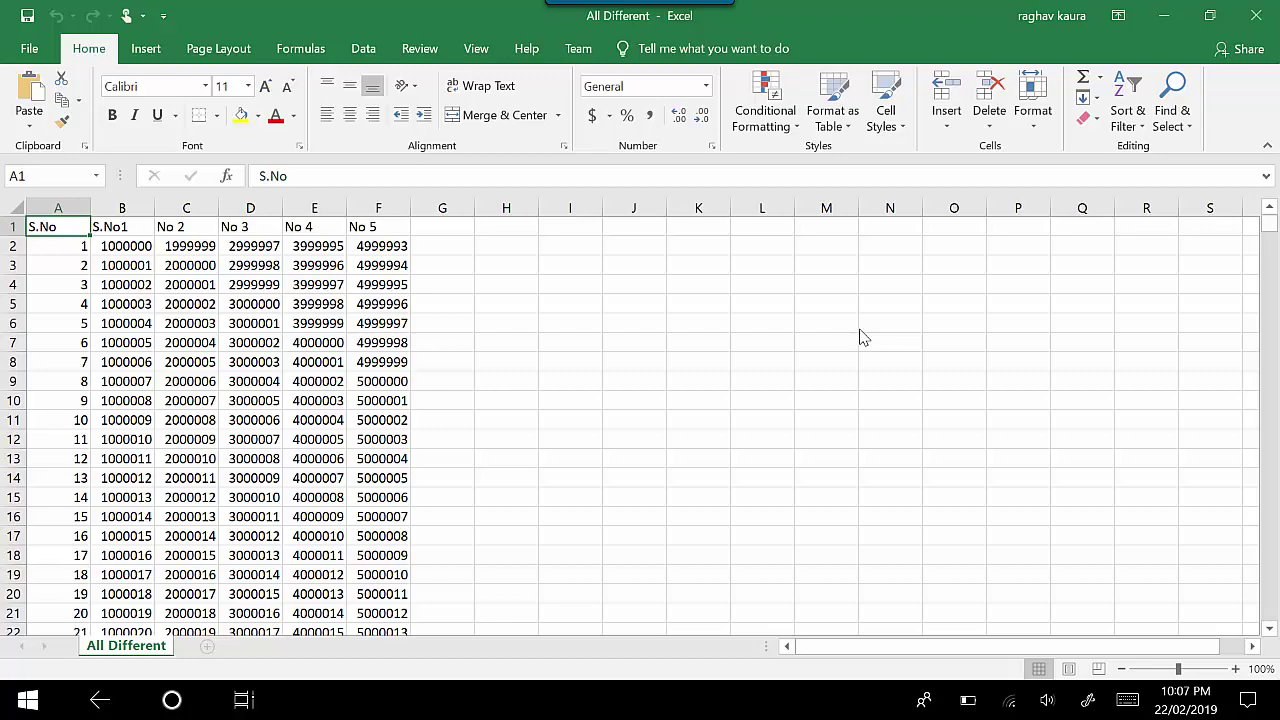
pyautogui.moveTo(1270, 224)
pyautogui.mouseDown()
pyautogui.moveTo(1271, 426)
pyautogui.moveTo(1273, 222)
pyautogui.mouseUp()
# Scroll the Different Repeated Records sheet down to its final row, 1000000.
pyautogui.hotkey('alt', 'Tab')
pyautogui.hotkey('alt', 'Tab')
pyautogui.hotkey('alt', 'Tab')
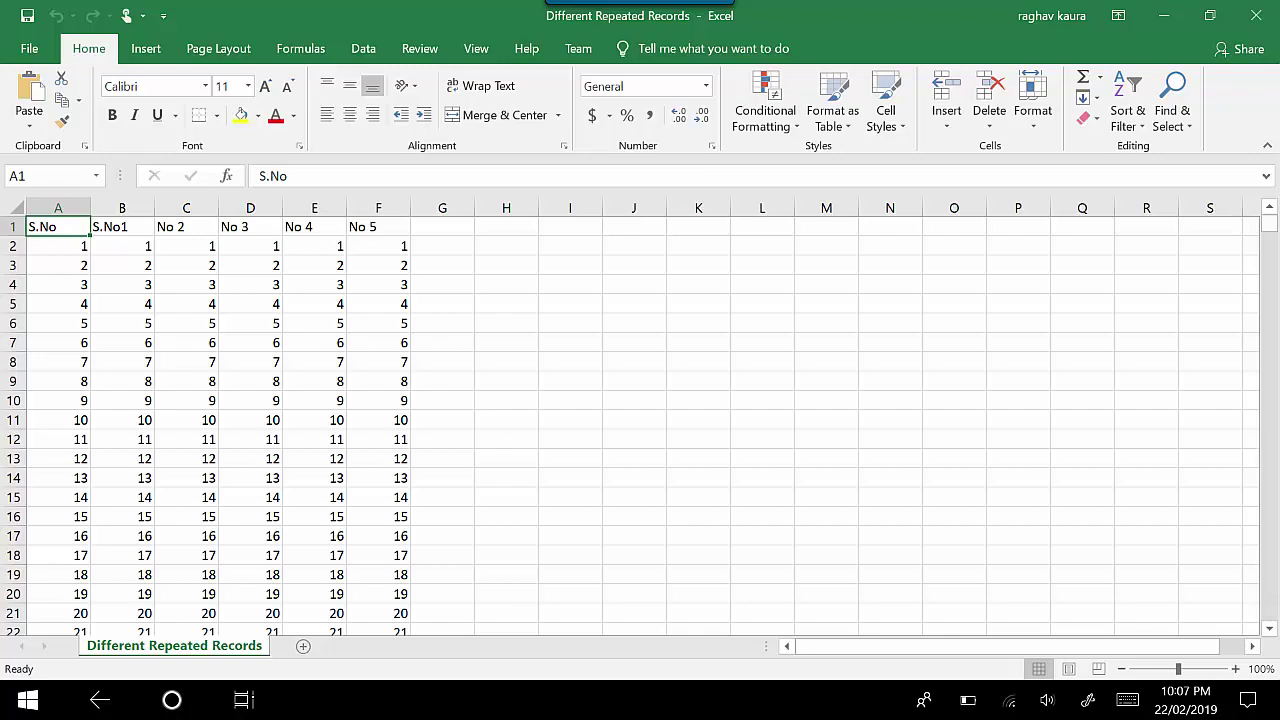
pyautogui.moveTo(1268, 226); pyautogui.dragTo(1274, 630)
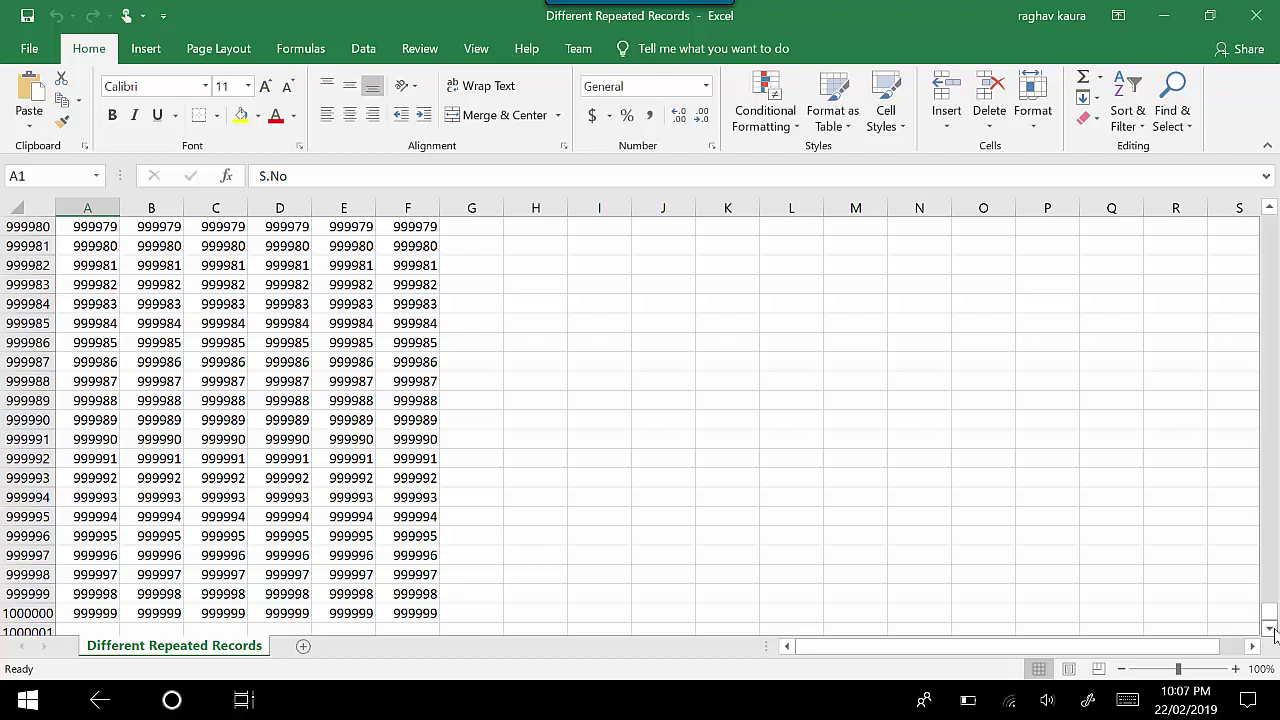
# Review the three data file sizes in the Data folder, then return to Data Compression Power BI.
pyautogui.hotkey('alt', 'Tab')
pyautogui.hotkey('alt', 'Tab')
pyautogui.hotkey('alt', 'Tab')
pyautogui.hotkey('alt', 'Tab')
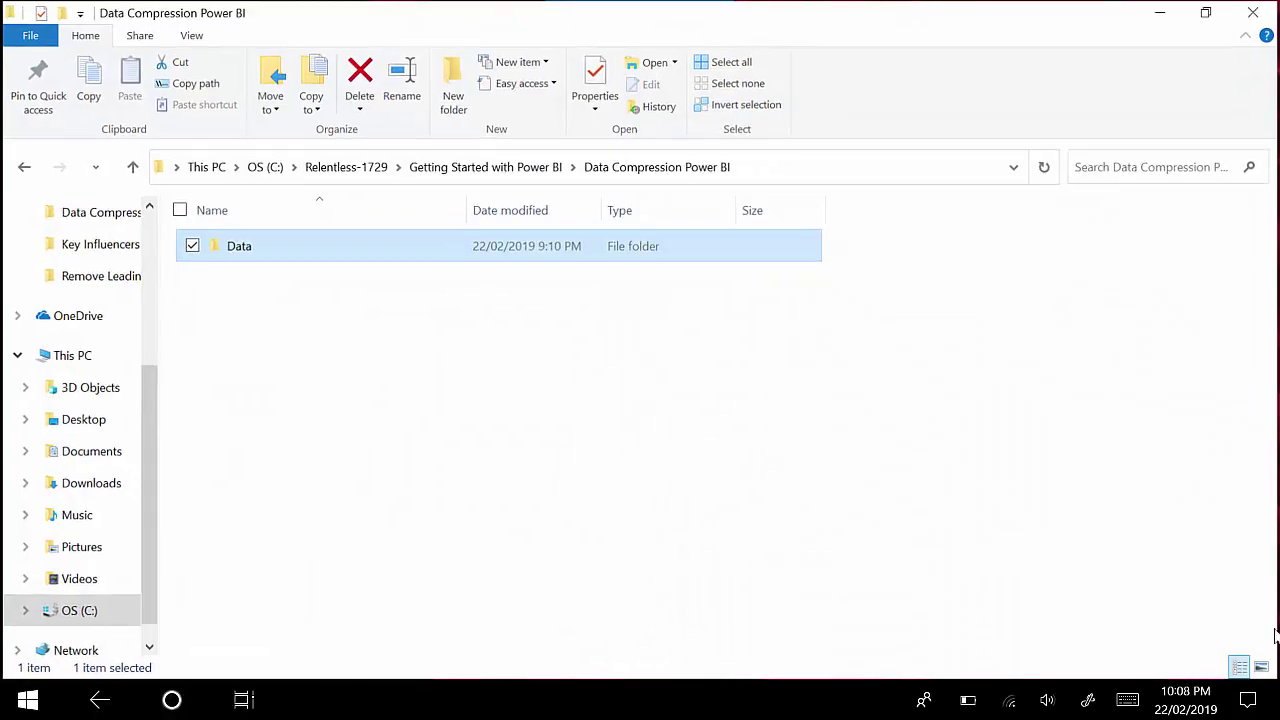
pyautogui.doubleClick(249, 251)
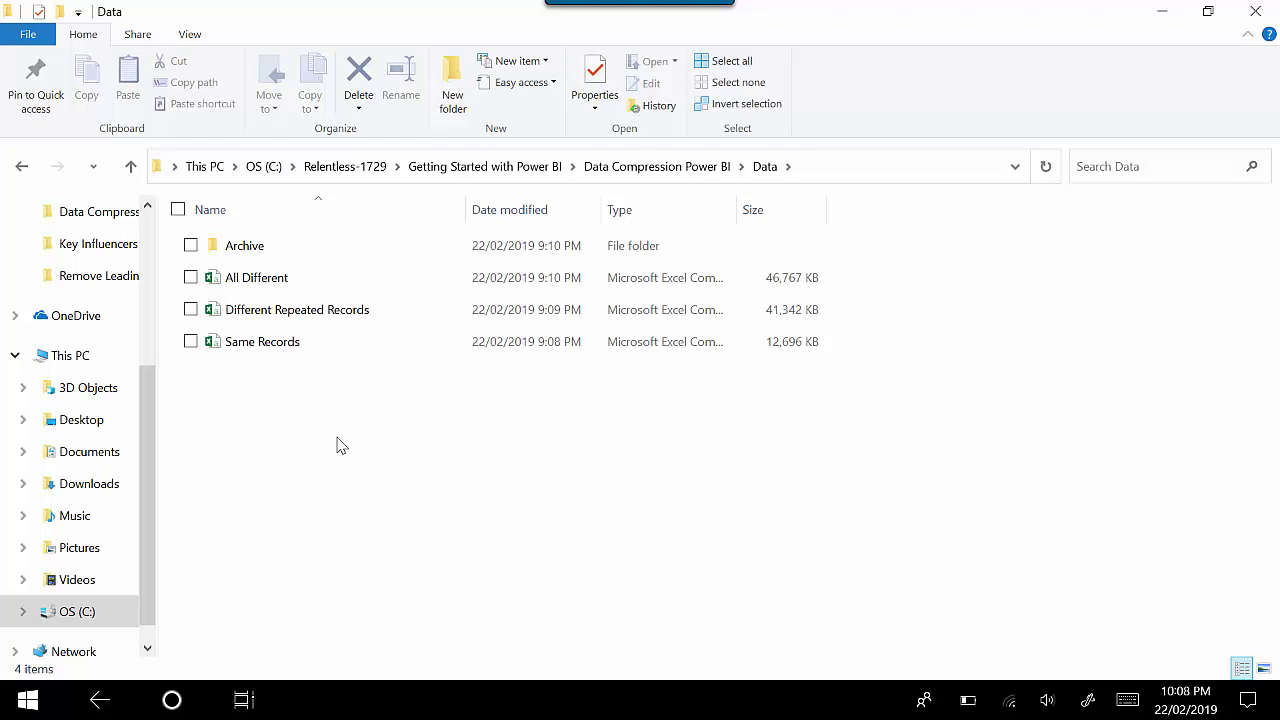
pyautogui.click(643, 170)
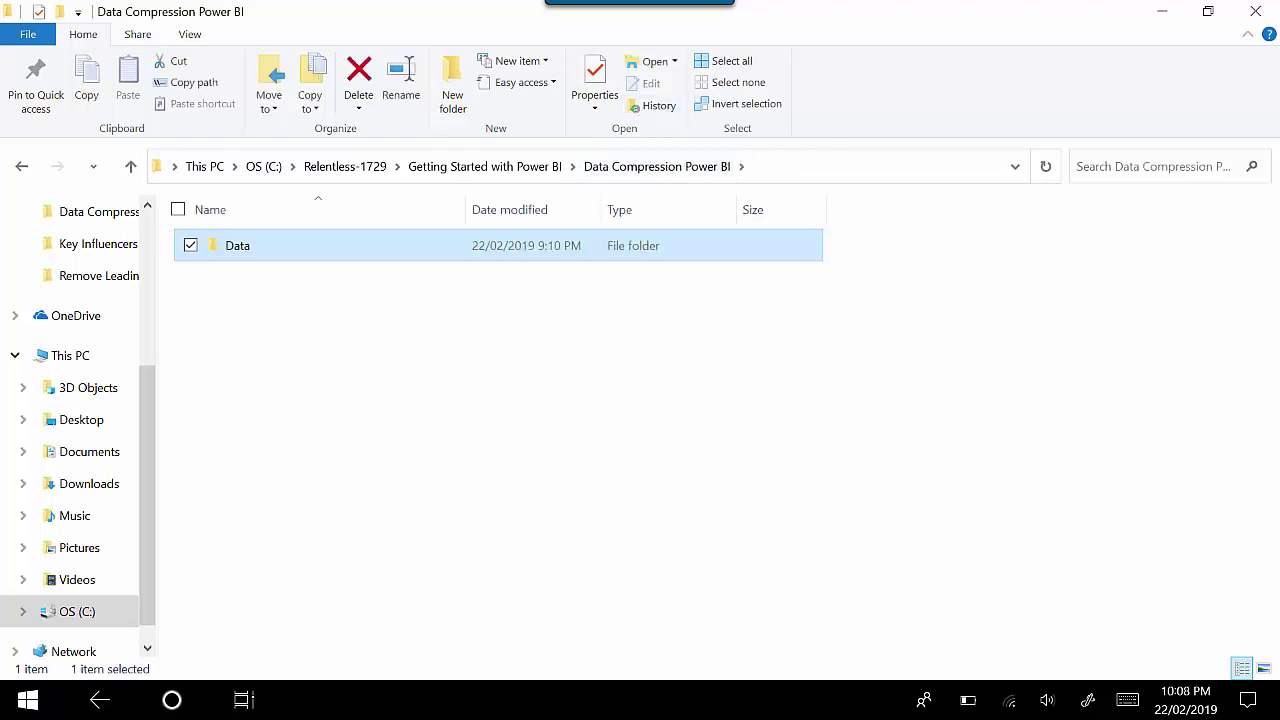
# Launch Power BI Desktop from Windows search and close its welcome screen to a blank report.
pyautogui.click(172, 700)
pyautogui.write('power bi')
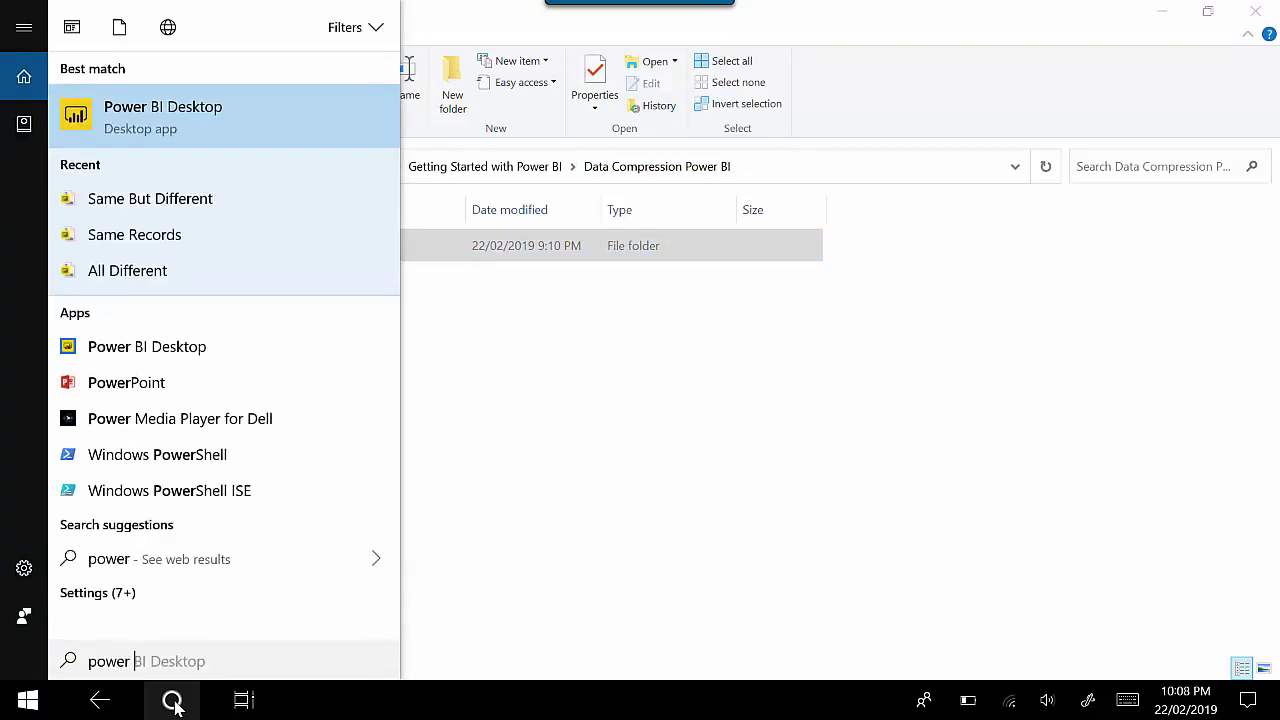
pyautogui.click(305, 347)
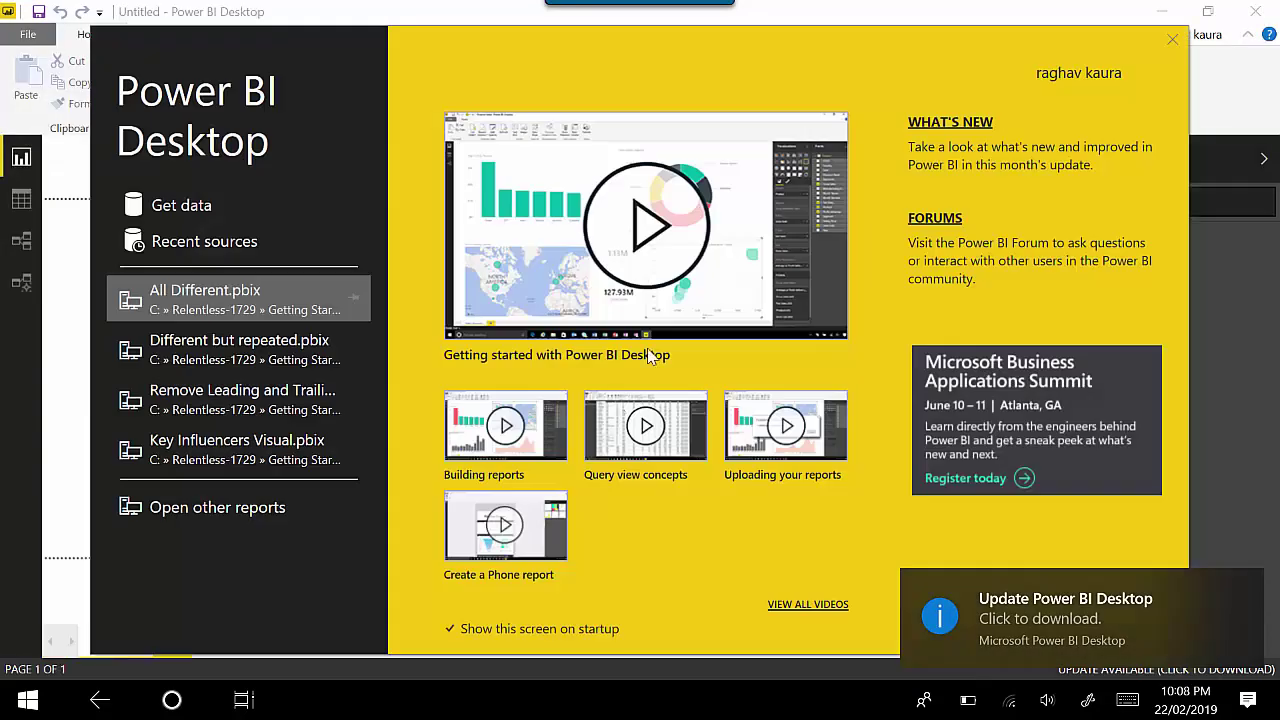
pyautogui.click(1174, 44)
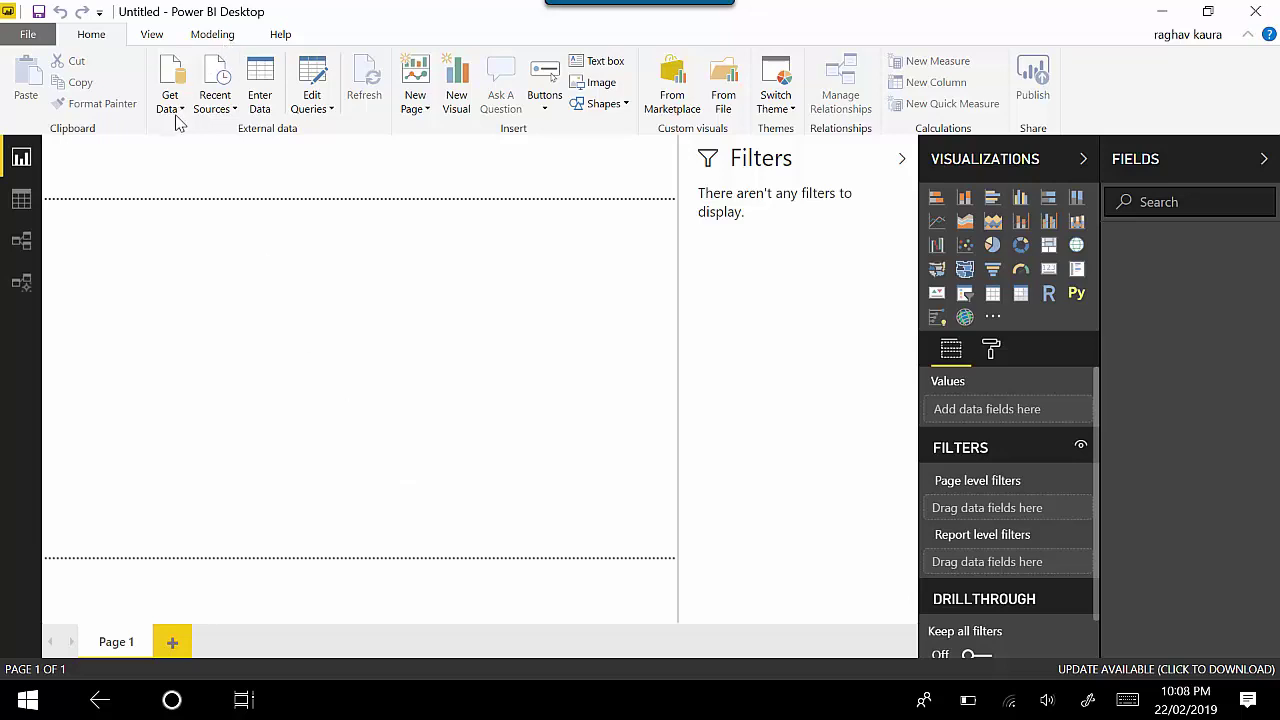
pyautogui.hotkey('alt', 'Tab')
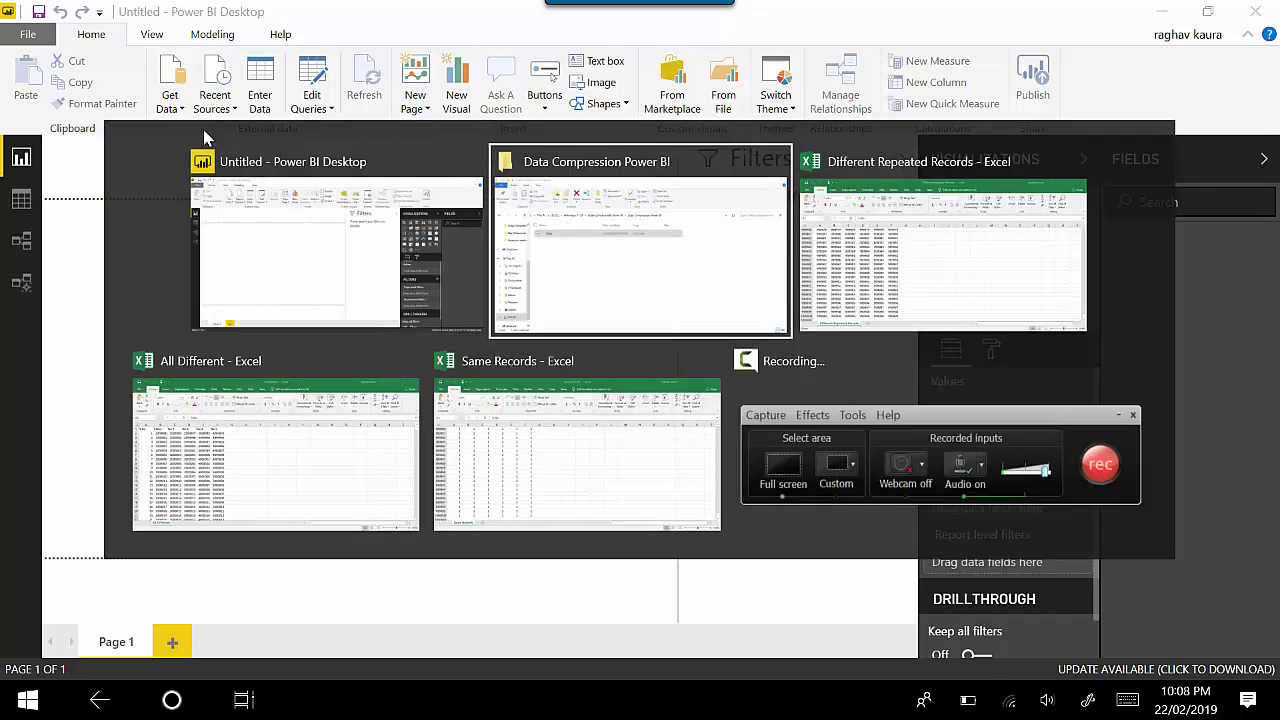
pyautogui.hotkey('alt', 'Tab')
pyautogui.hotkey('alt', 'Tab')
pyautogui.hotkey('alt', 'Tab')
pyautogui.hotkey('alt', 'Tab')
pyautogui.hotkey('alt', 'Tab')
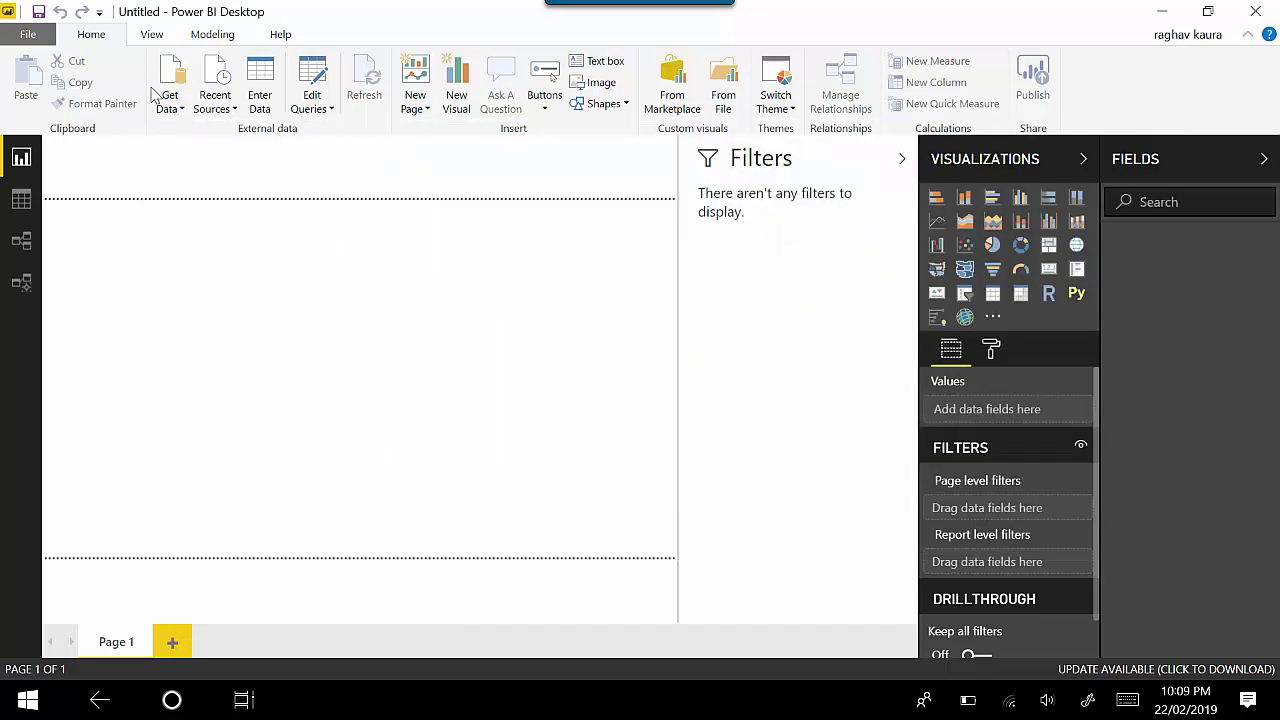
# Import Same Records.csv via Get Data > Text/CSV, loading fields S.No, S.No1 and No 2–No 5.
pyautogui.click(171, 106)
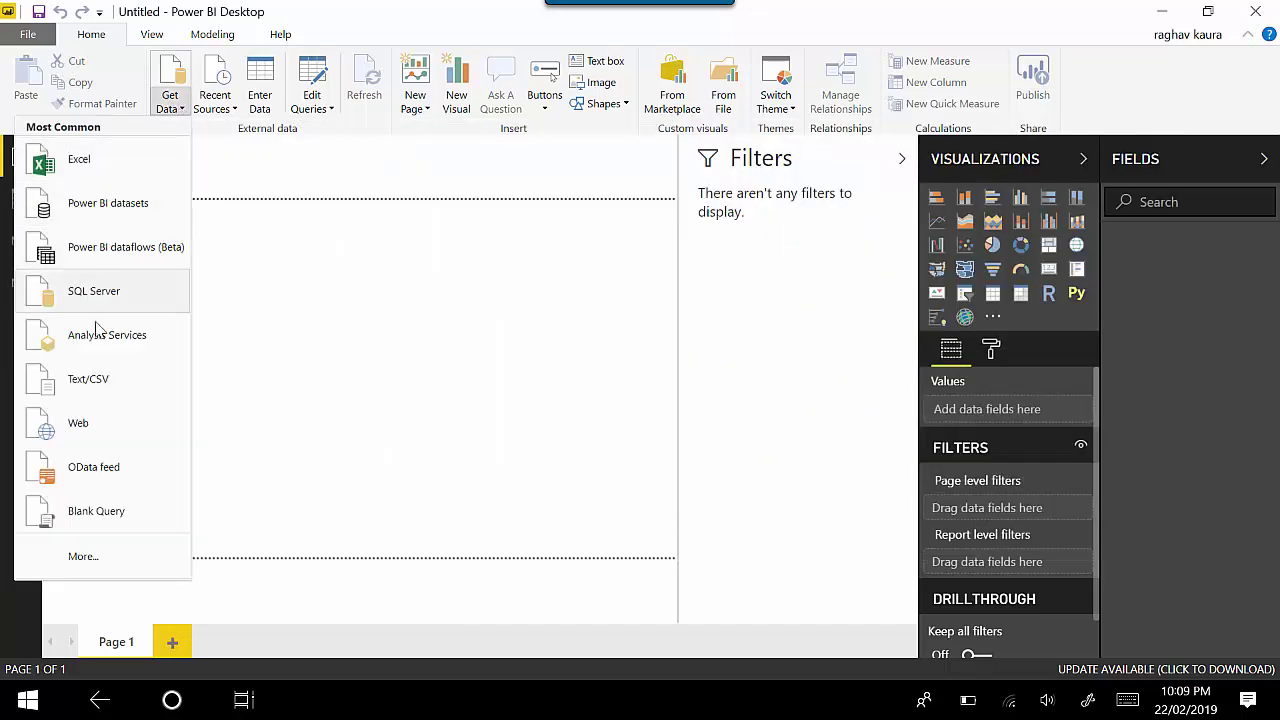
pyautogui.click(117, 378)
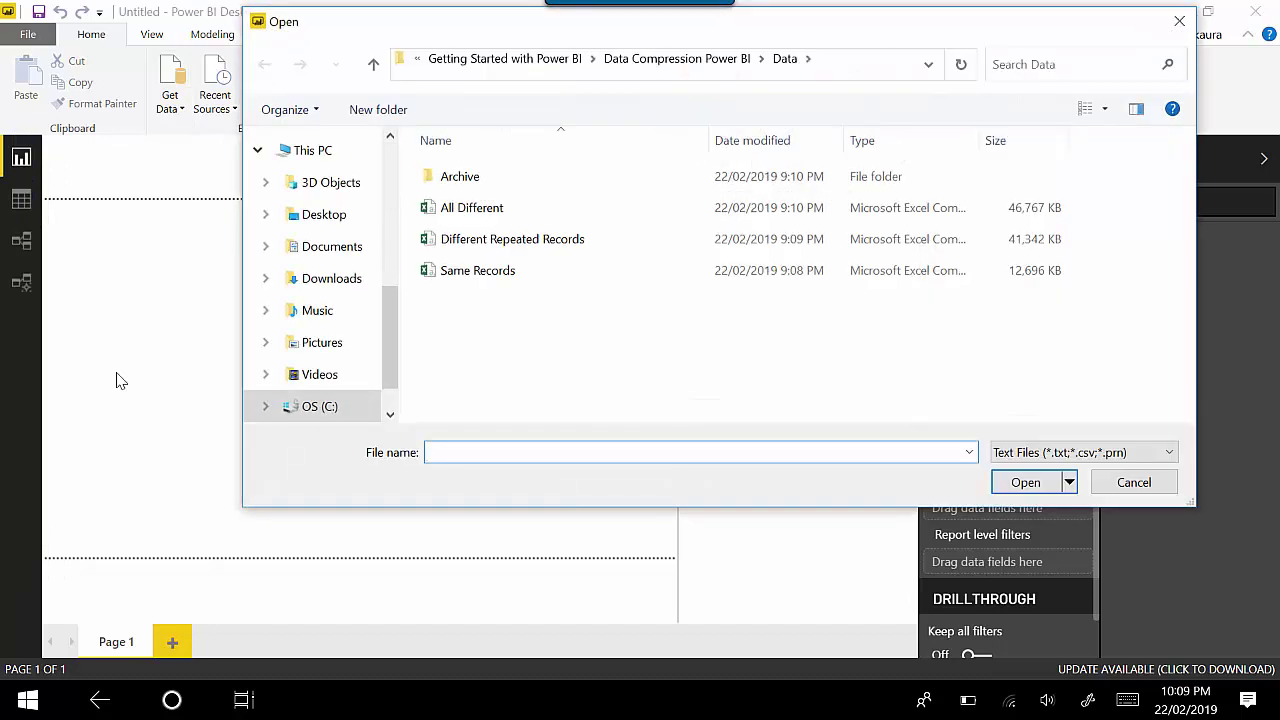
pyautogui.click(486, 274)
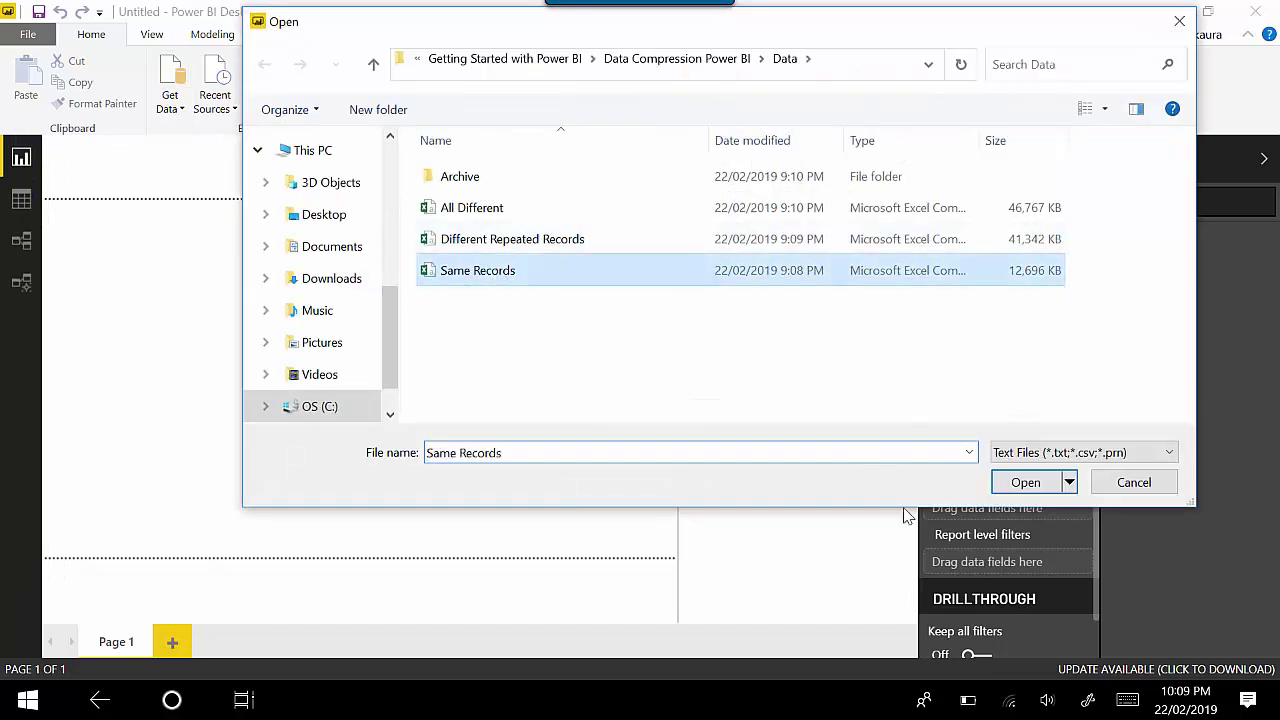
pyautogui.click(1025, 483)
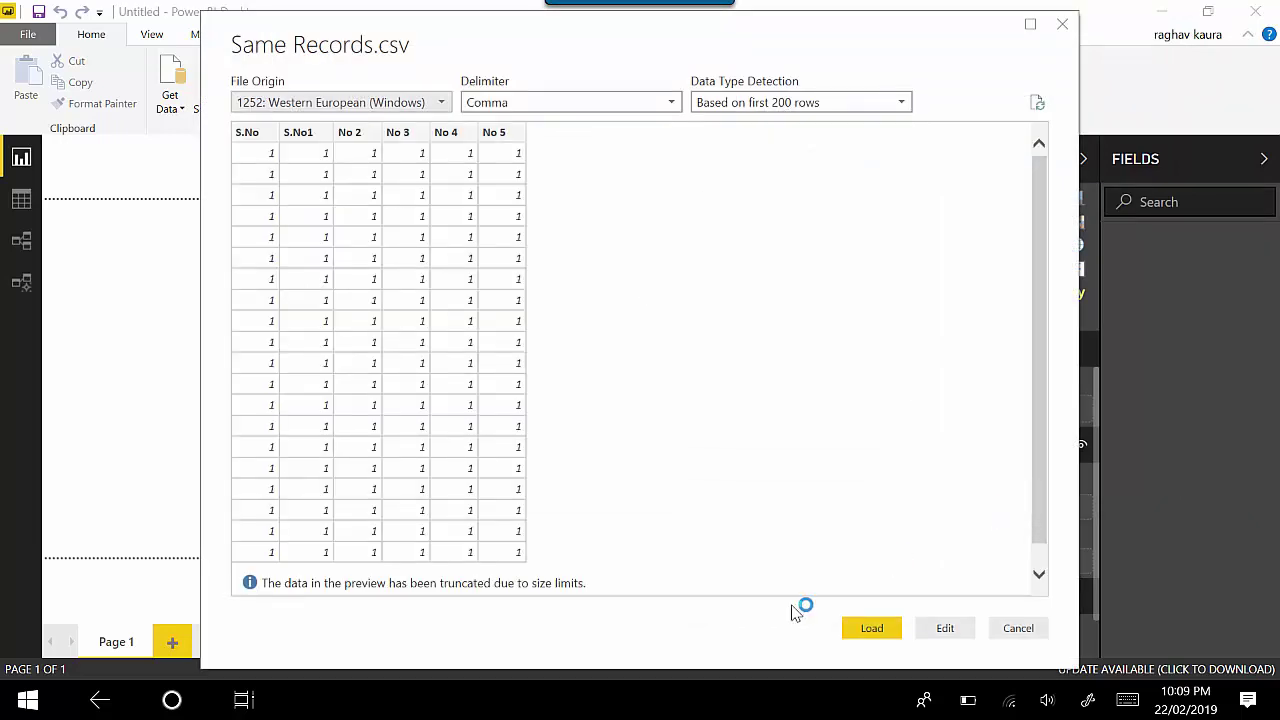
pyautogui.click(871, 630)
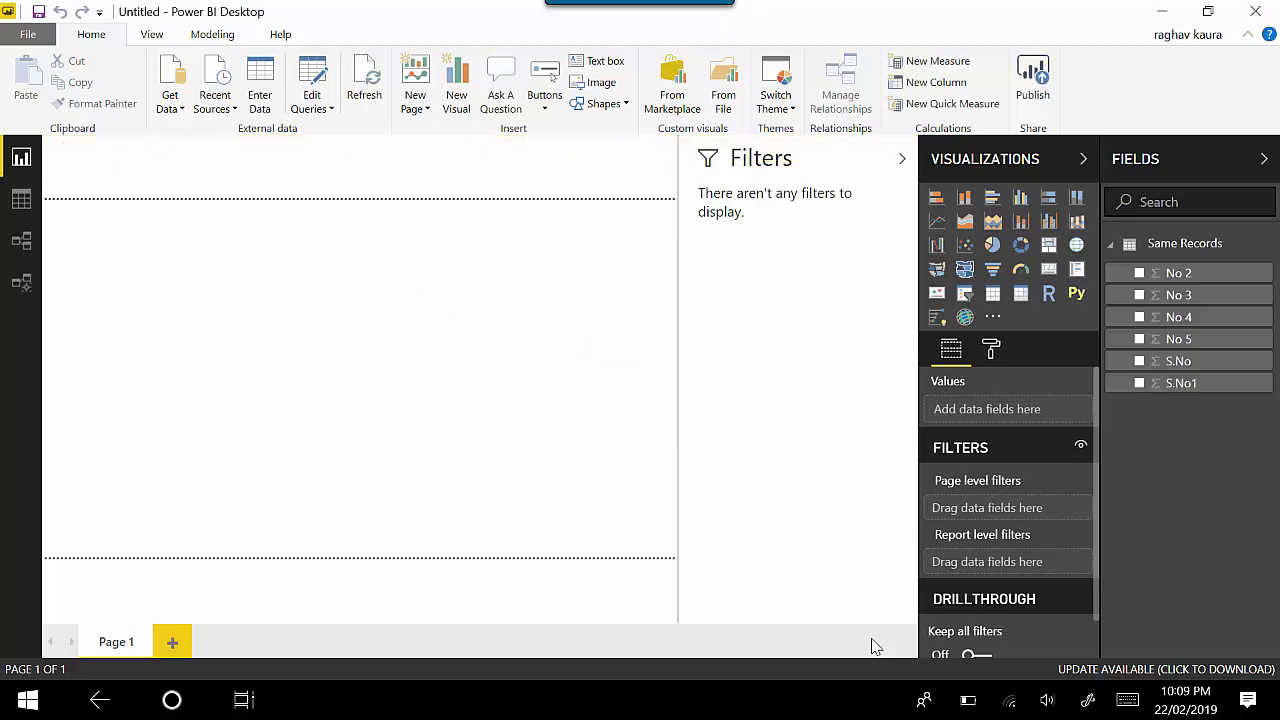
# Switch to Data view and look at the S.No column's sort and filter options.
pyautogui.click(21, 201)
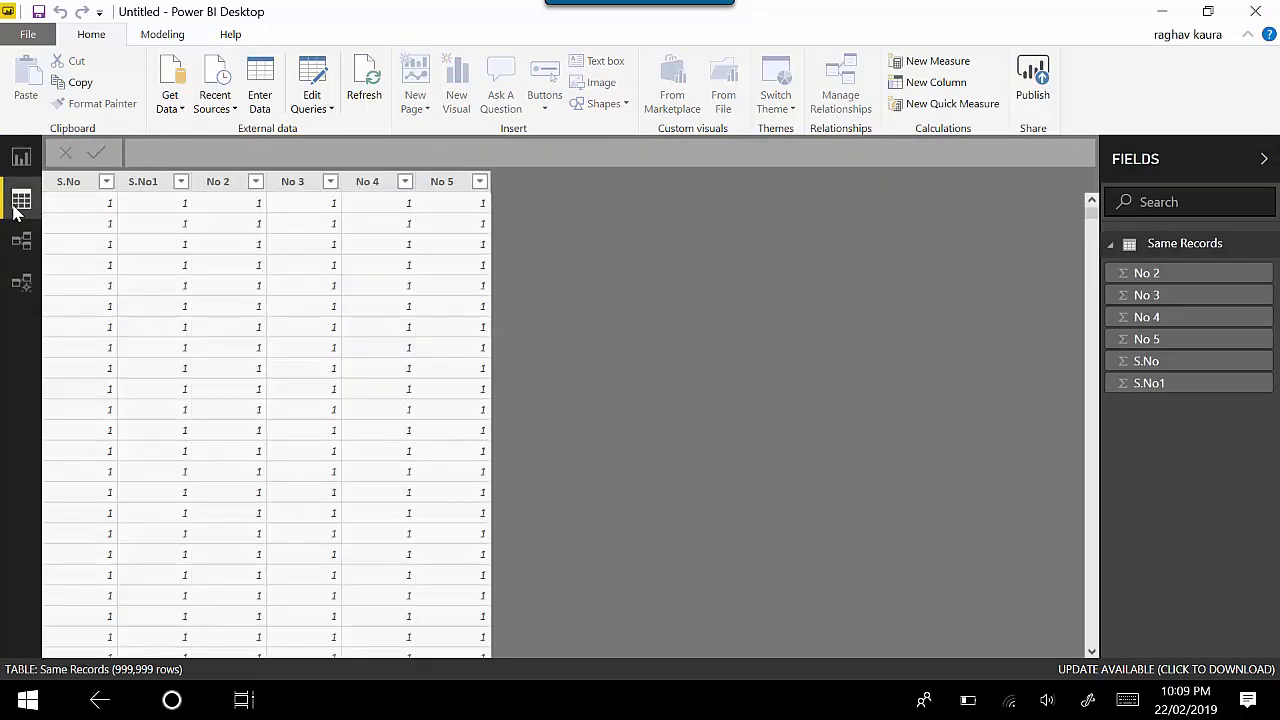
pyautogui.click(106, 181)
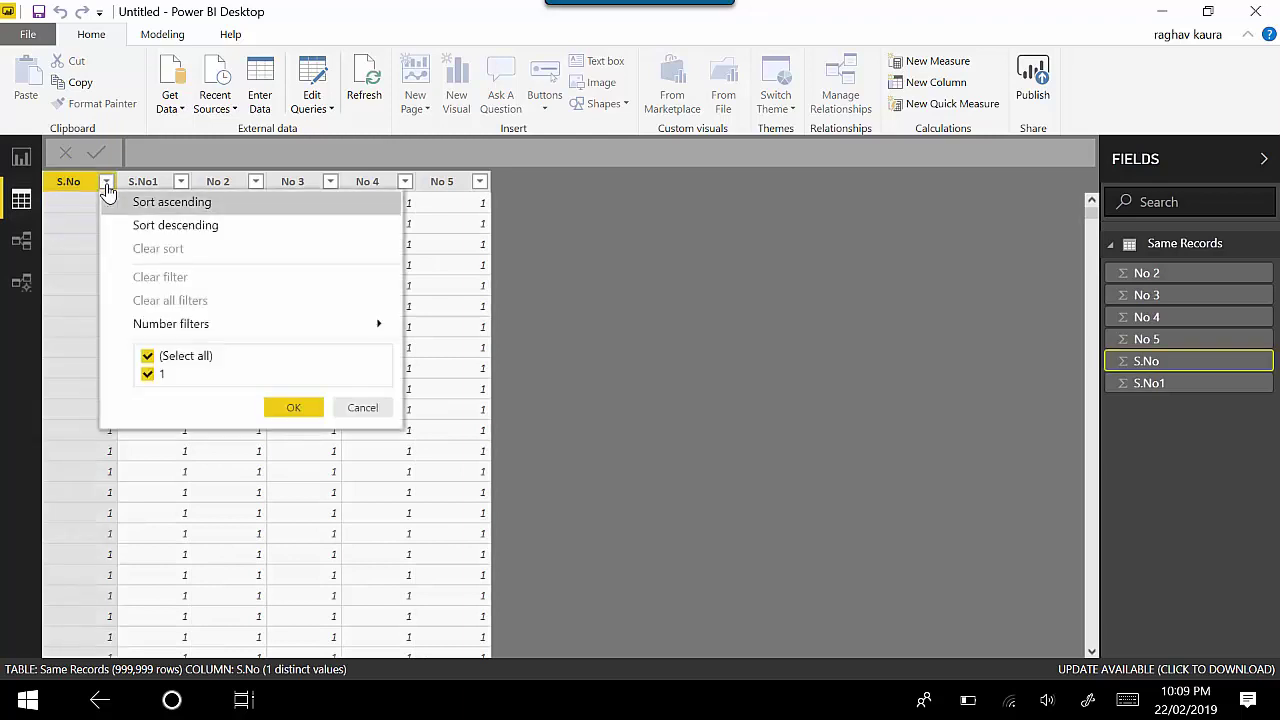
pyautogui.click(363, 407)
# Save the report as Same Records in Data Compression Power BI, then close Power BI Desktop.
pyautogui.click(38, 12)
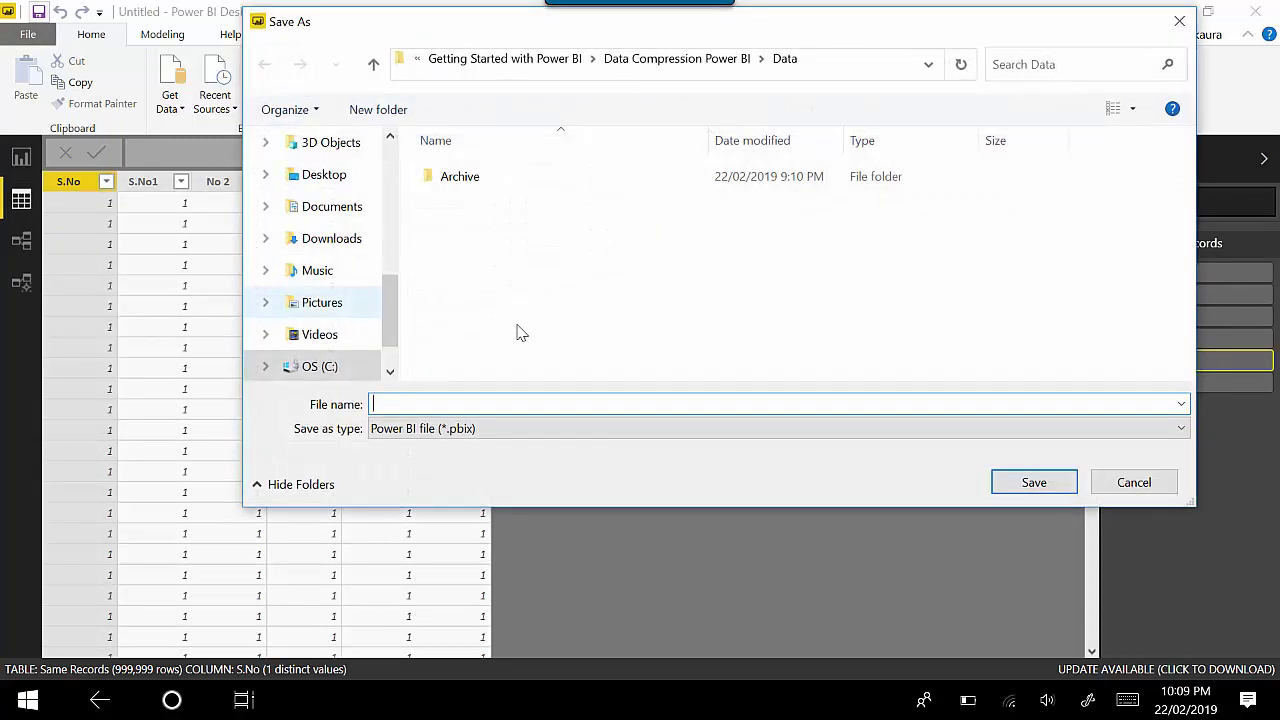
pyautogui.click(690, 62)
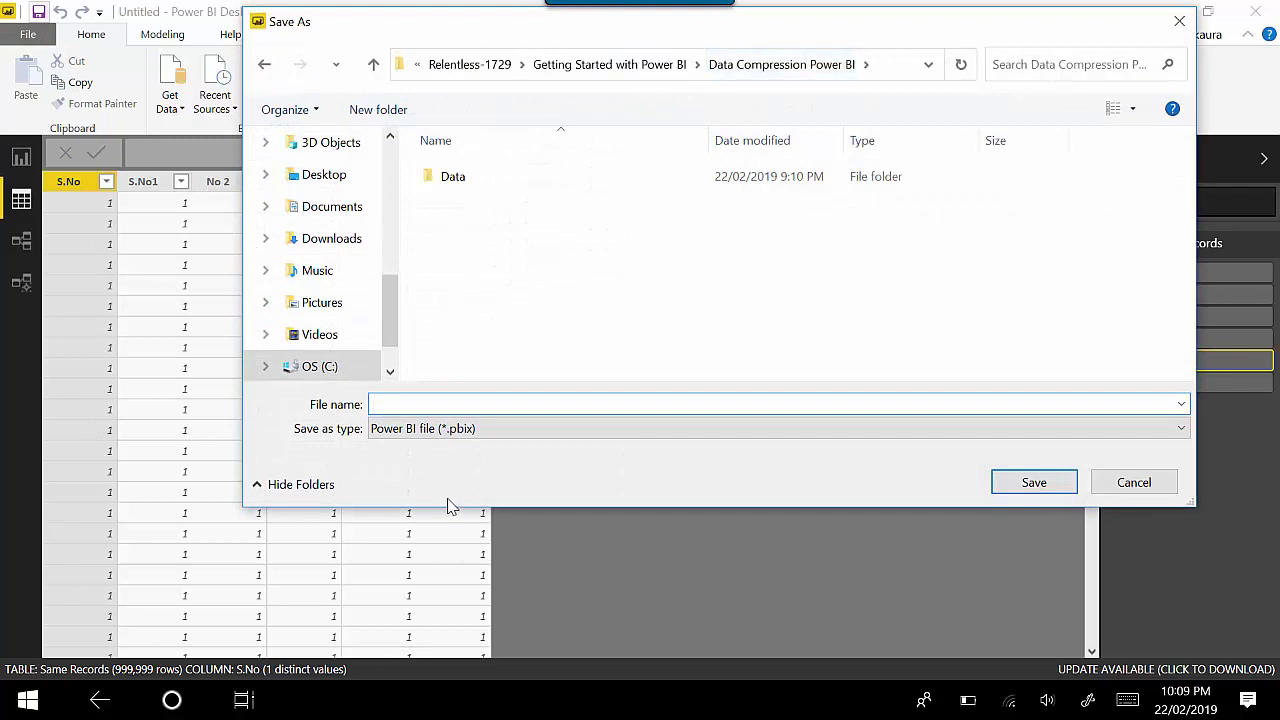
pyautogui.write('Same Records')
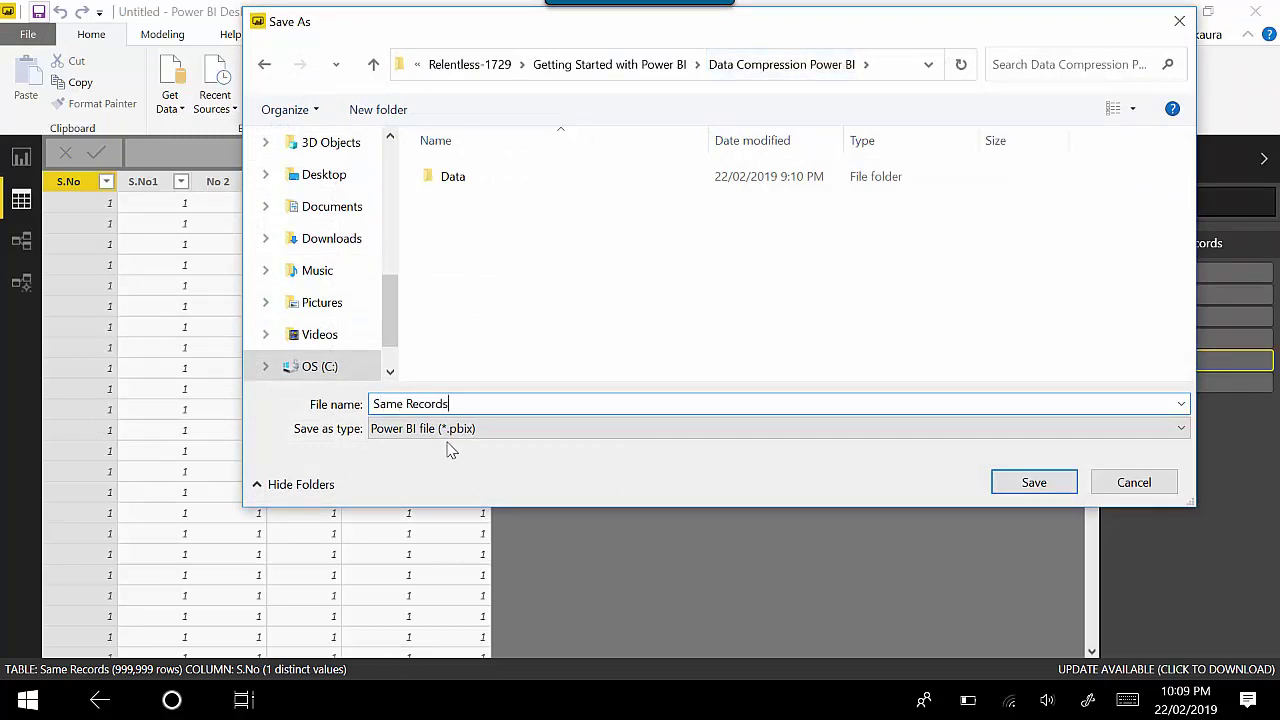
pyautogui.click(1031, 484)
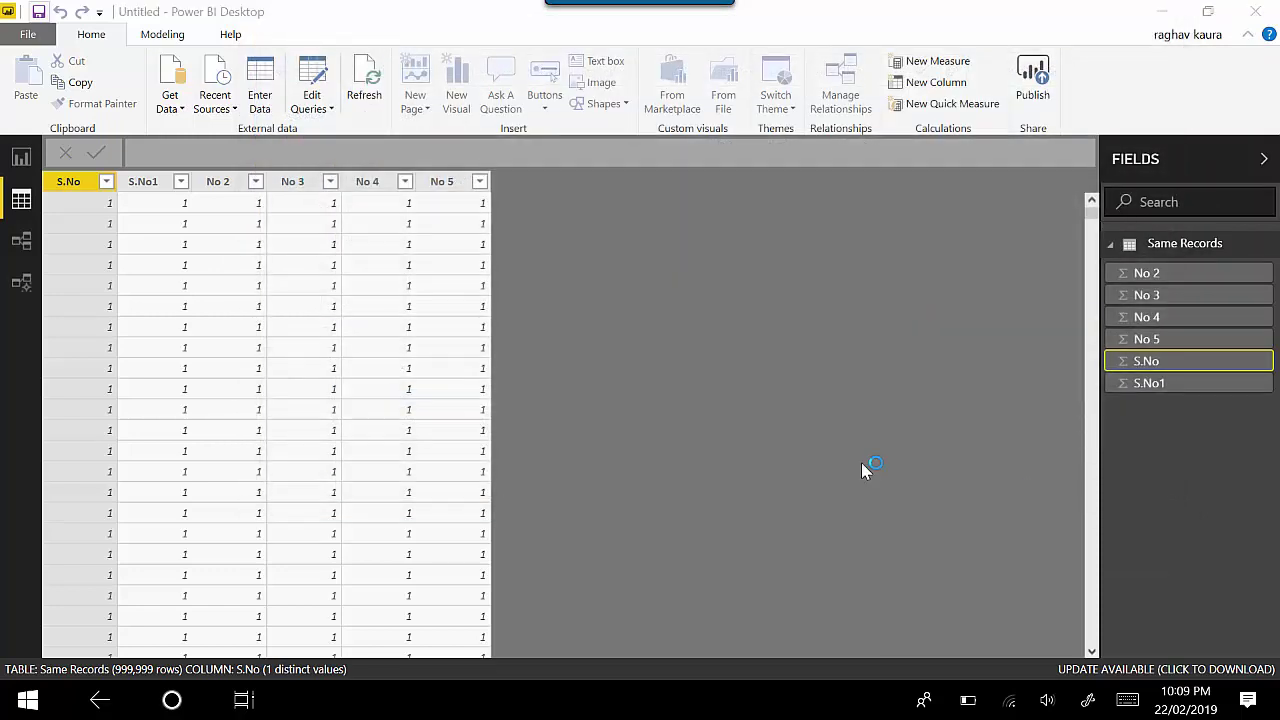
pyautogui.click(1254, 14)
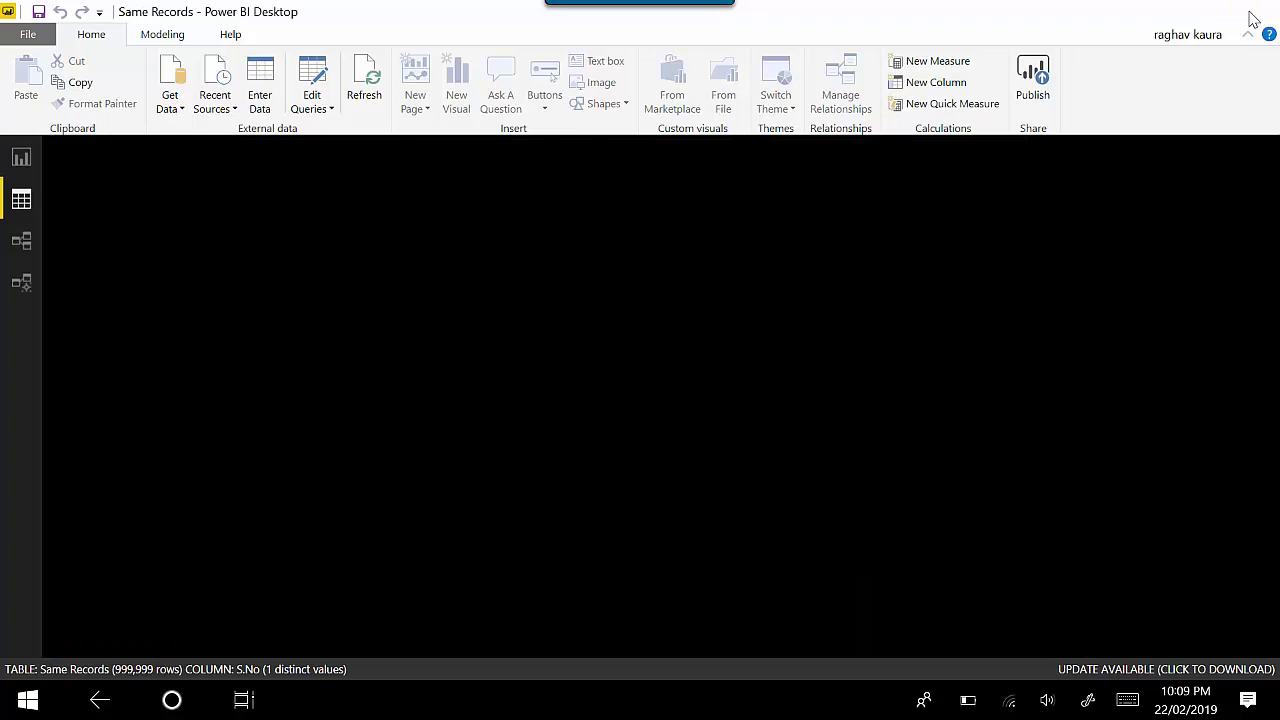
# Confirm Same Records.pbix is 31 KB in File Explorer, then search Windows for power bi.
pyautogui.hotkey('alt', 'Tab')
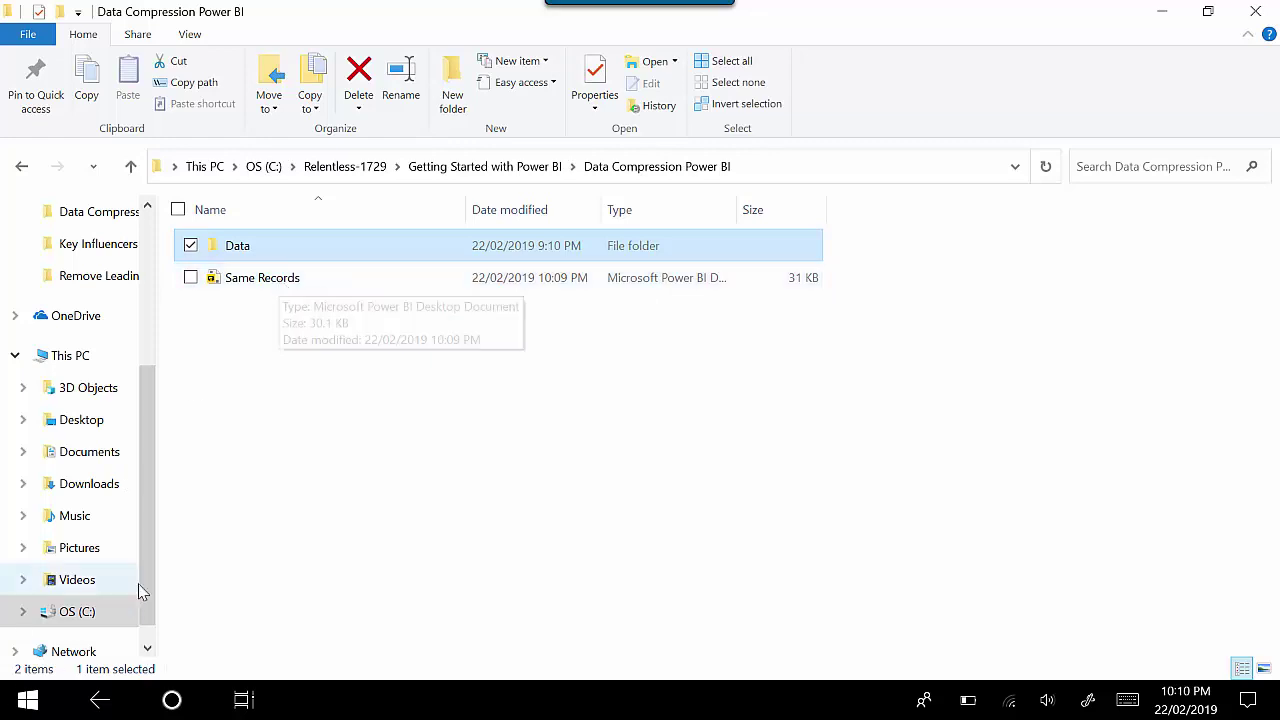
pyautogui.click(172, 700)
pyautogui.write('power bi')
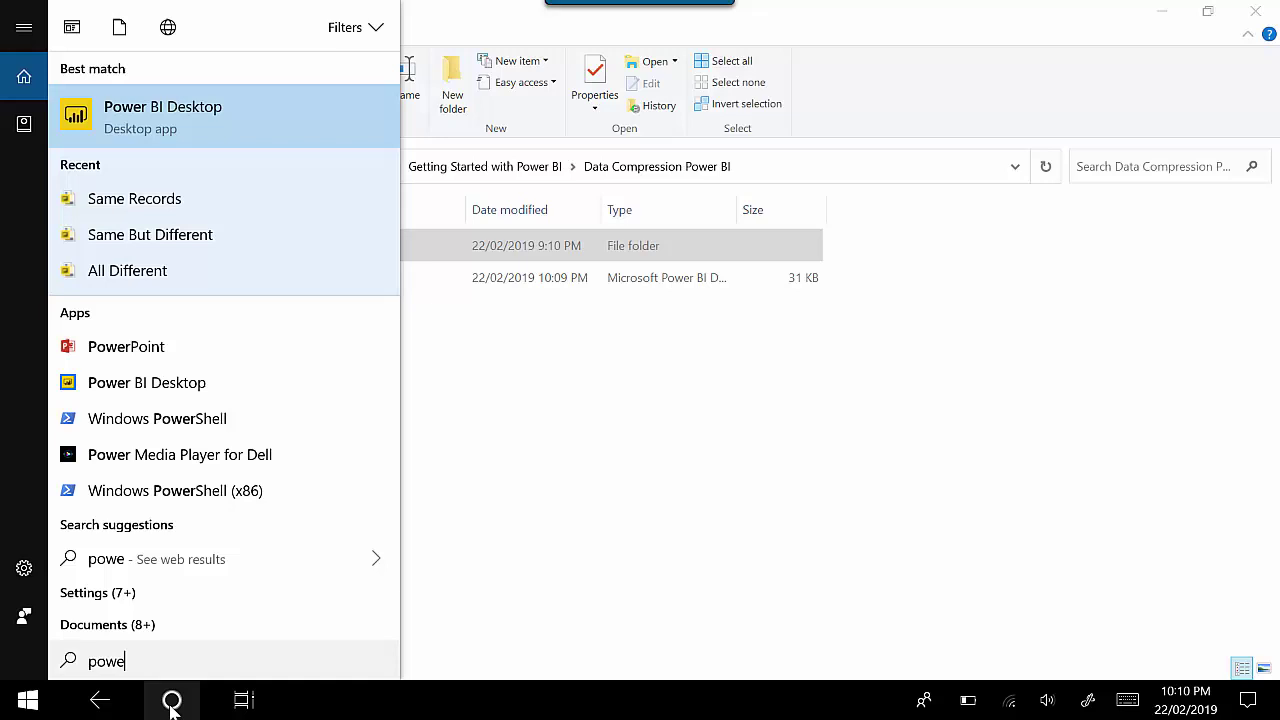
# Launch Power BI Desktop, skip the welcome screen, and load Data\Different Repeated Records.csv via Text/CSV.
pyautogui.click(176, 116)
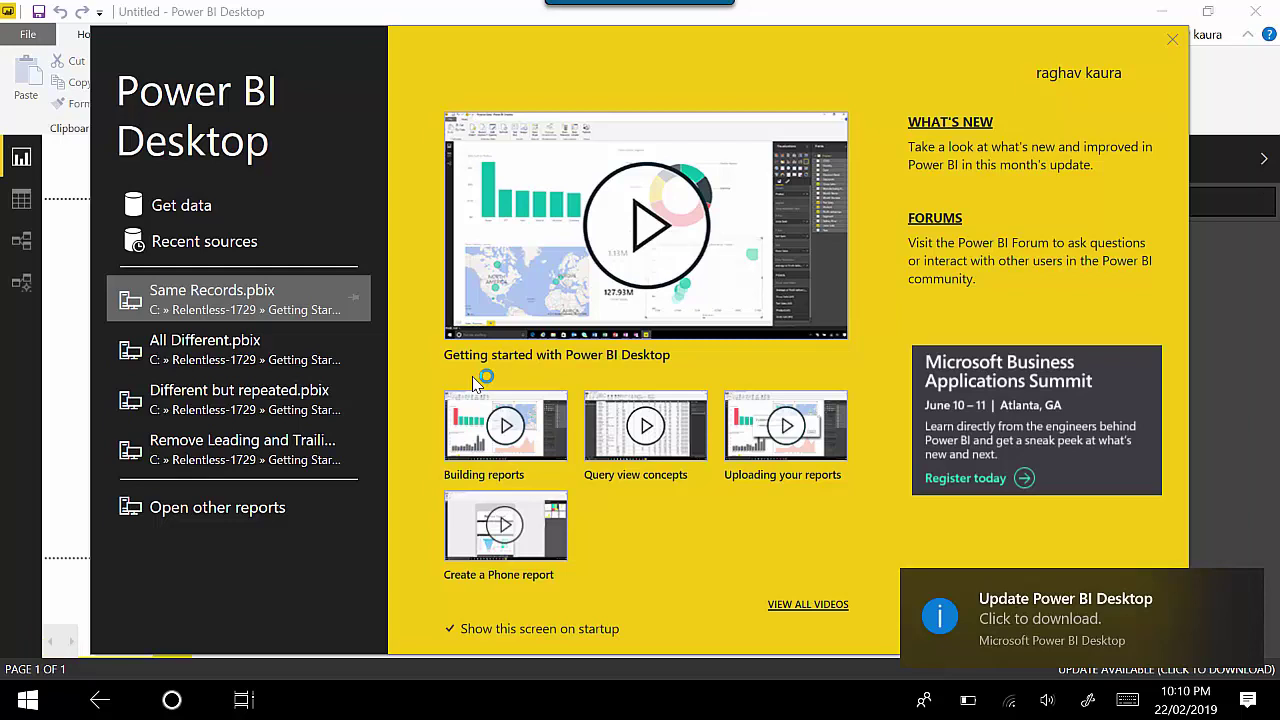
pyautogui.click(1173, 40)
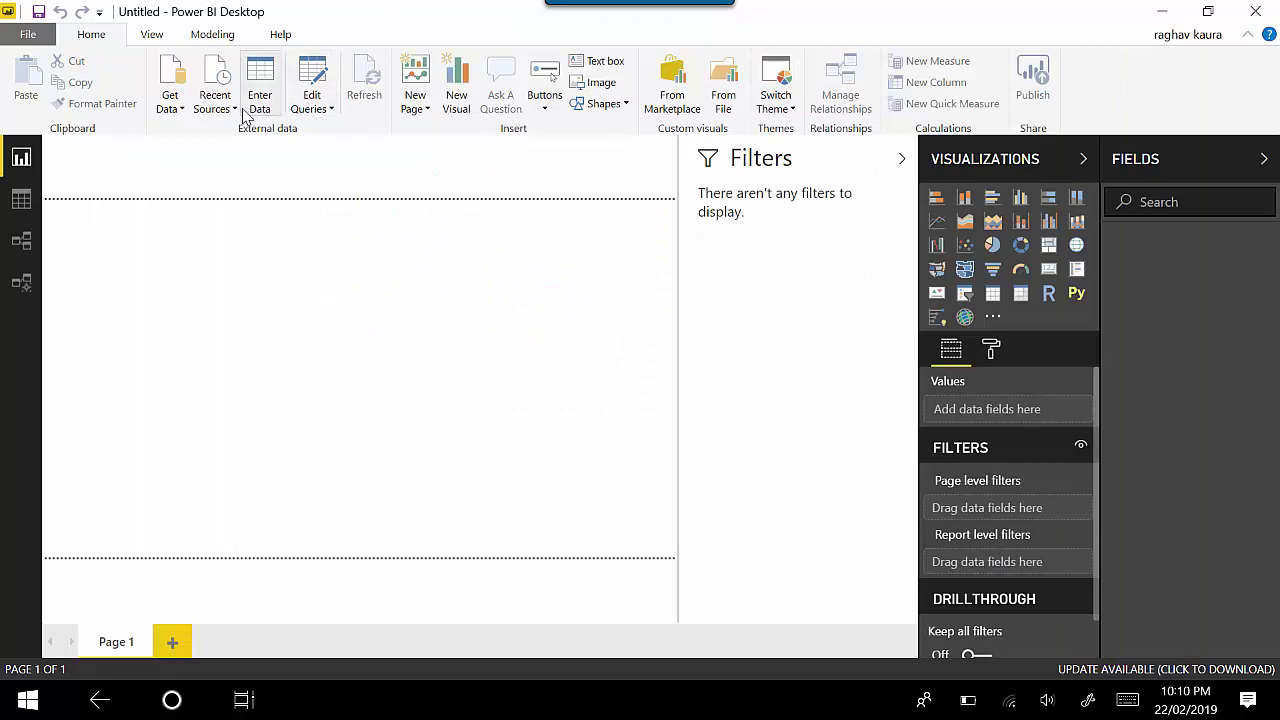
pyautogui.click(175, 110)
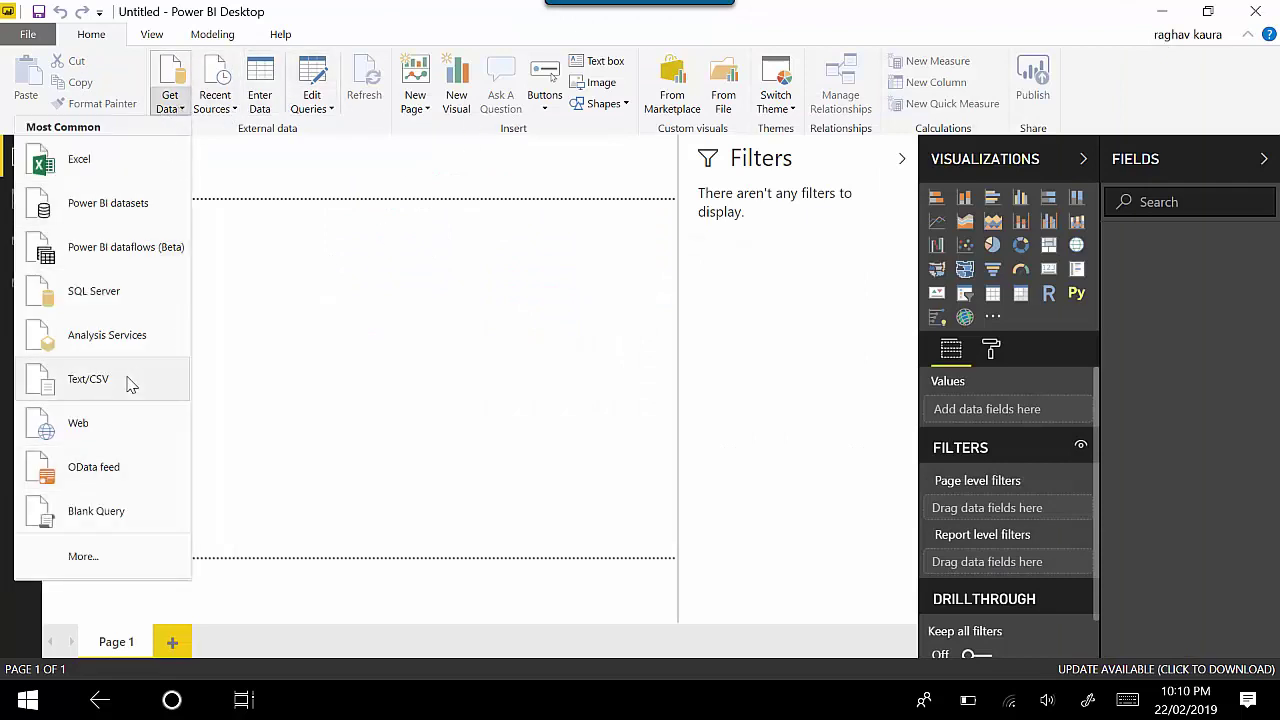
pyautogui.click(131, 380)
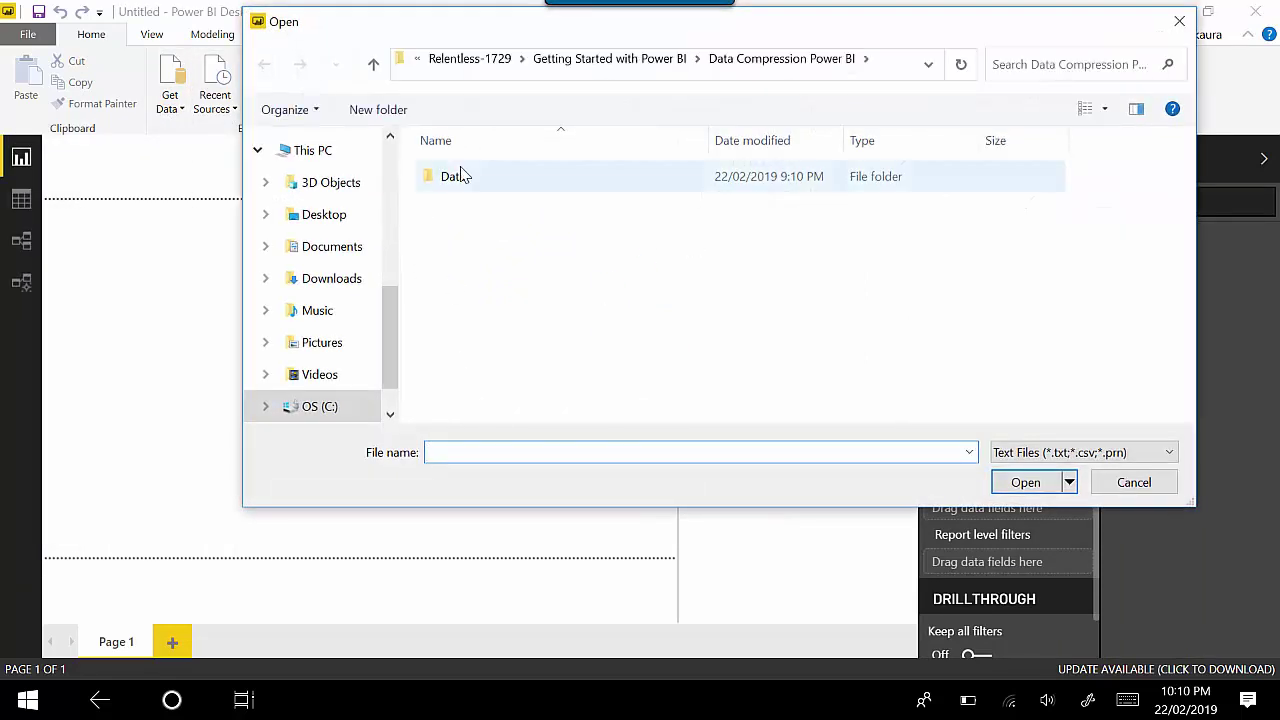
pyautogui.doubleClick(462, 176)
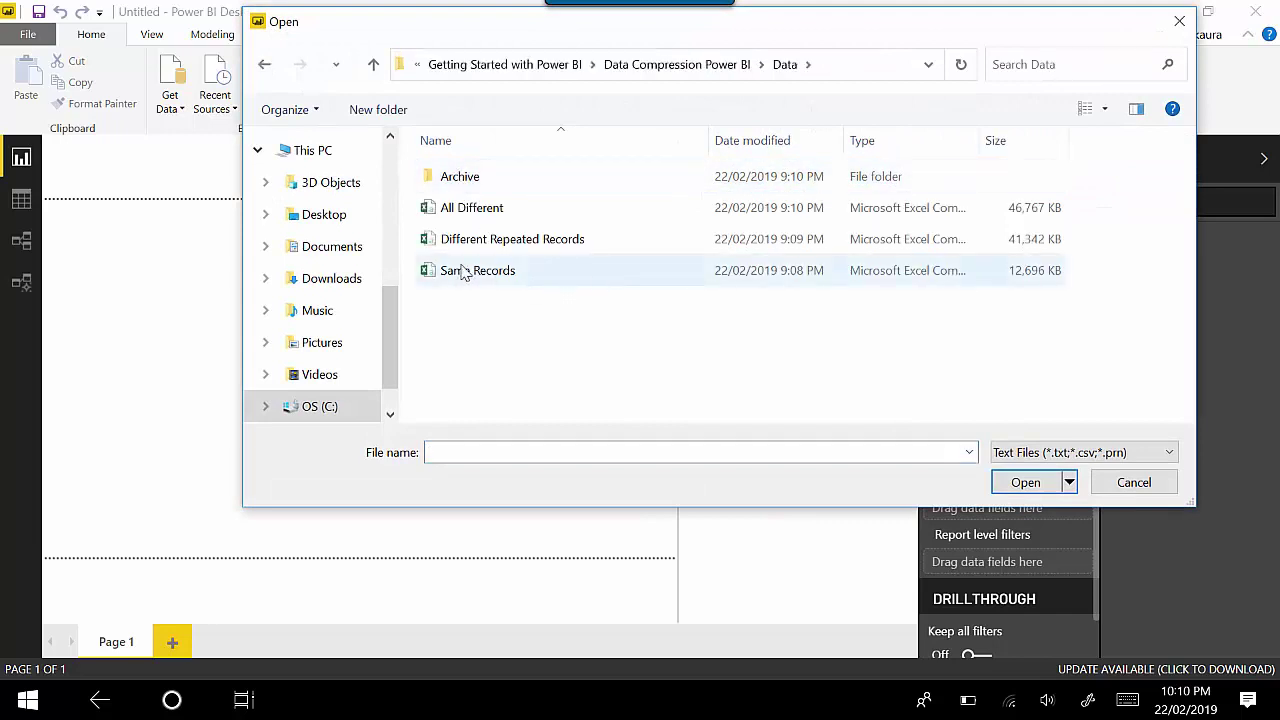
pyautogui.click(505, 244)
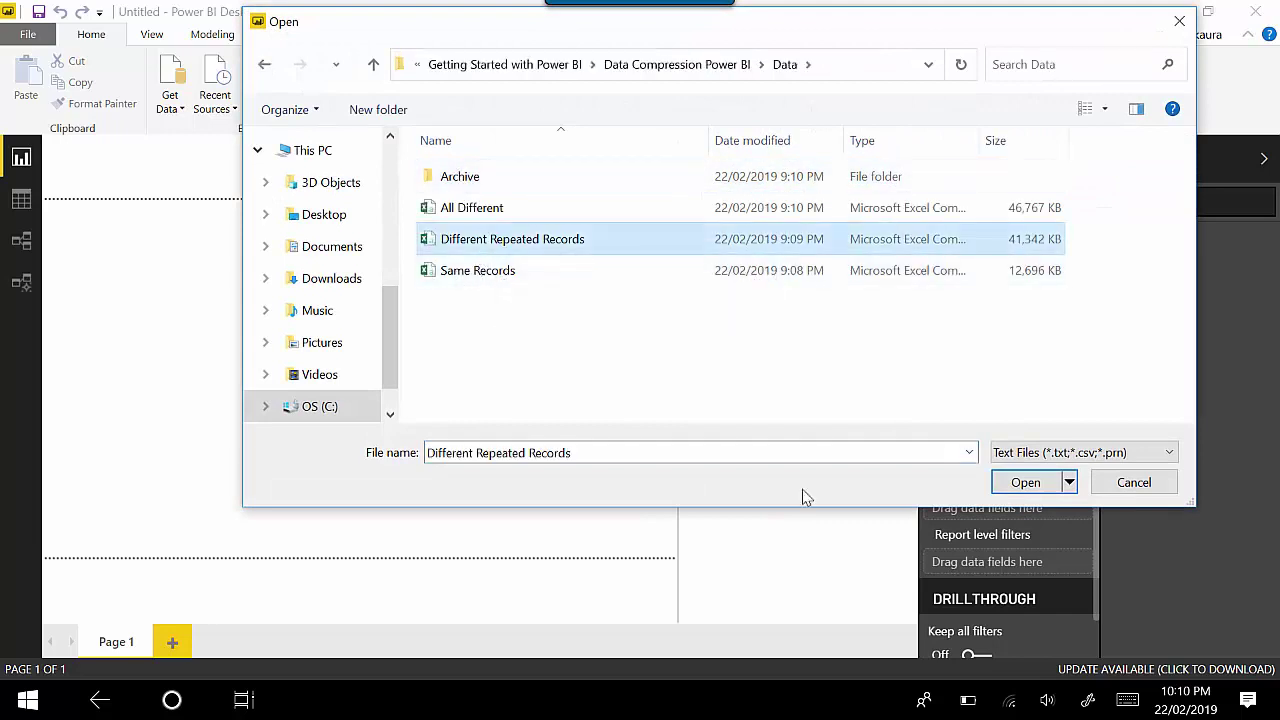
pyautogui.click(1025, 483)
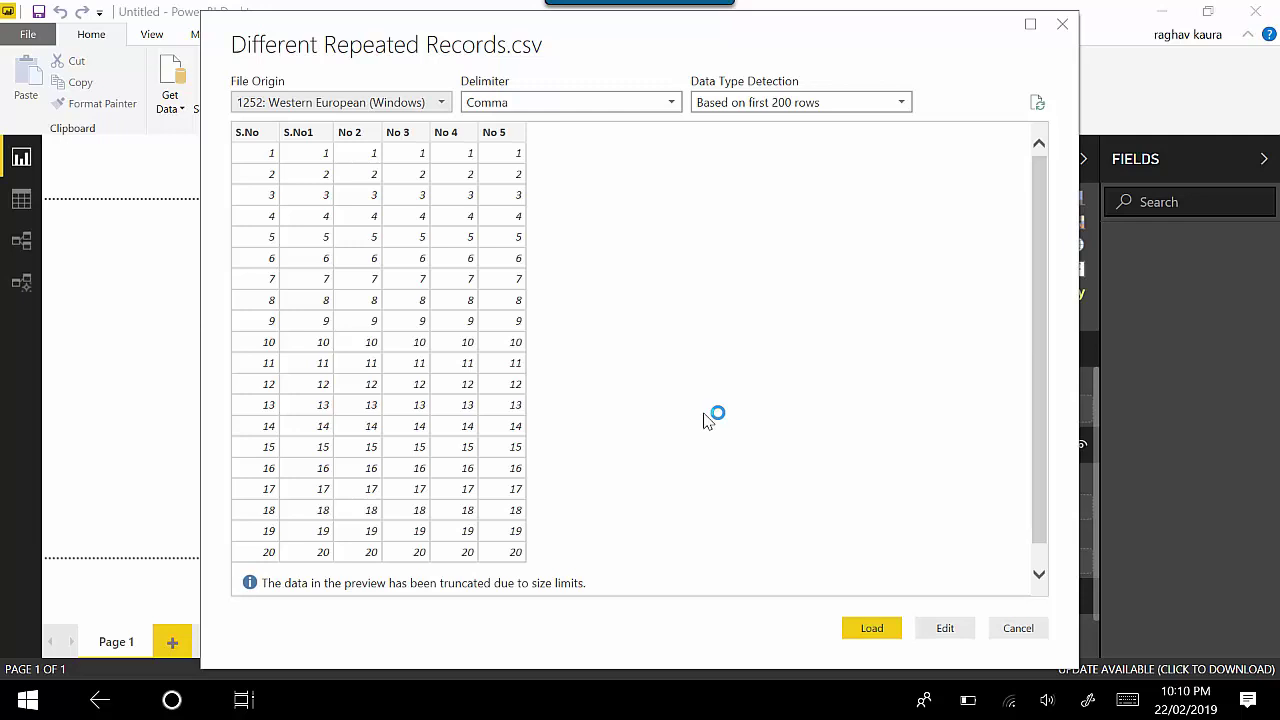
pyautogui.click(872, 630)
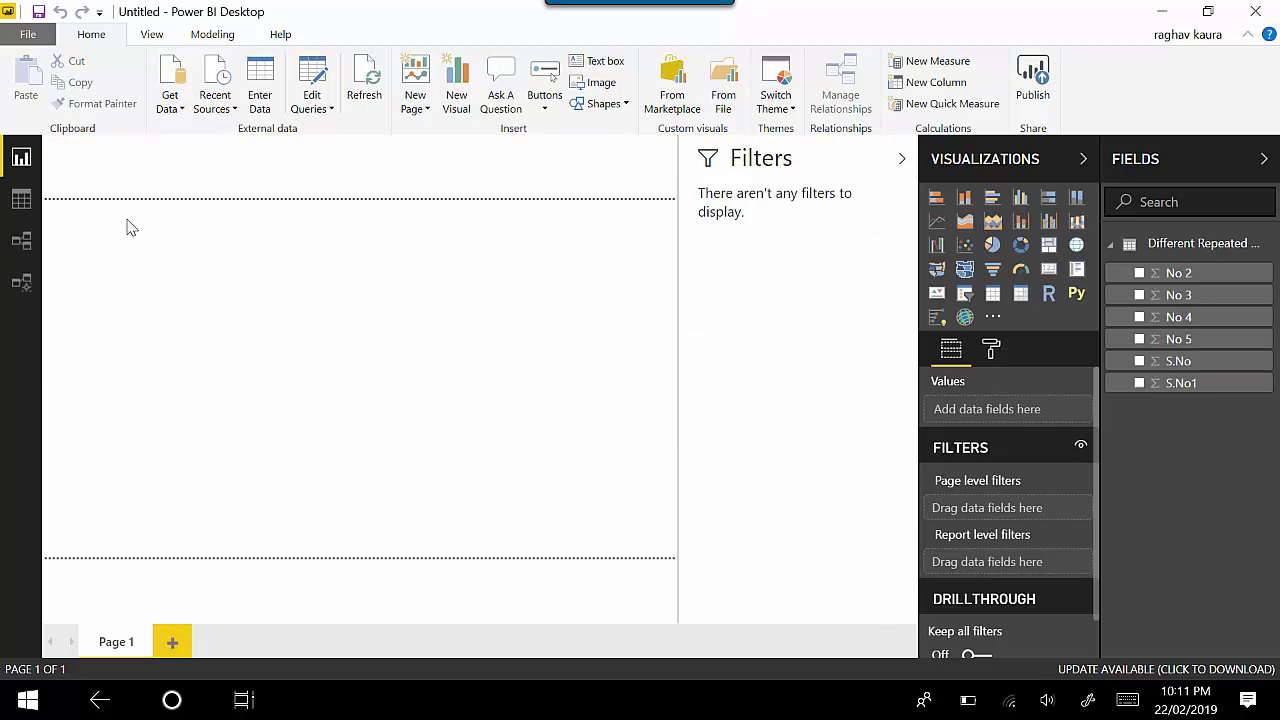
# Save the report as 'Same Row values but distinct column Values' in the Data folder, then close Power BI.
pyautogui.click(39, 11)
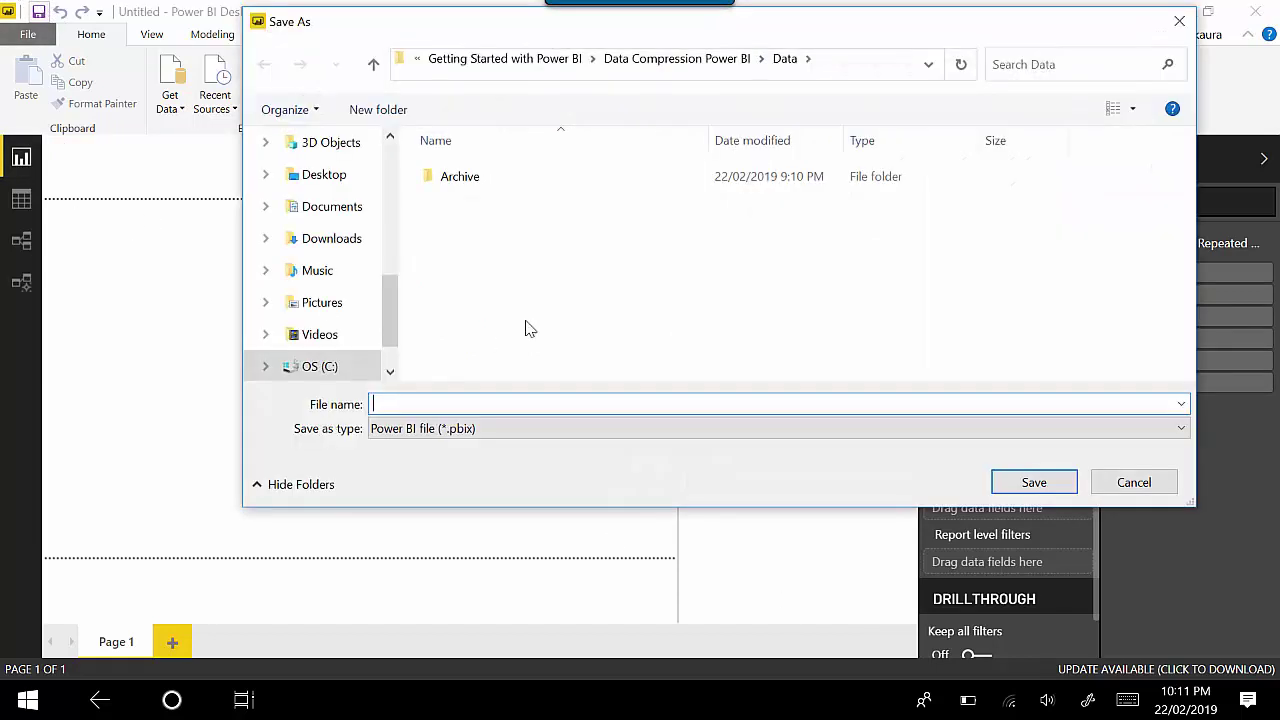
pyautogui.write('Same')
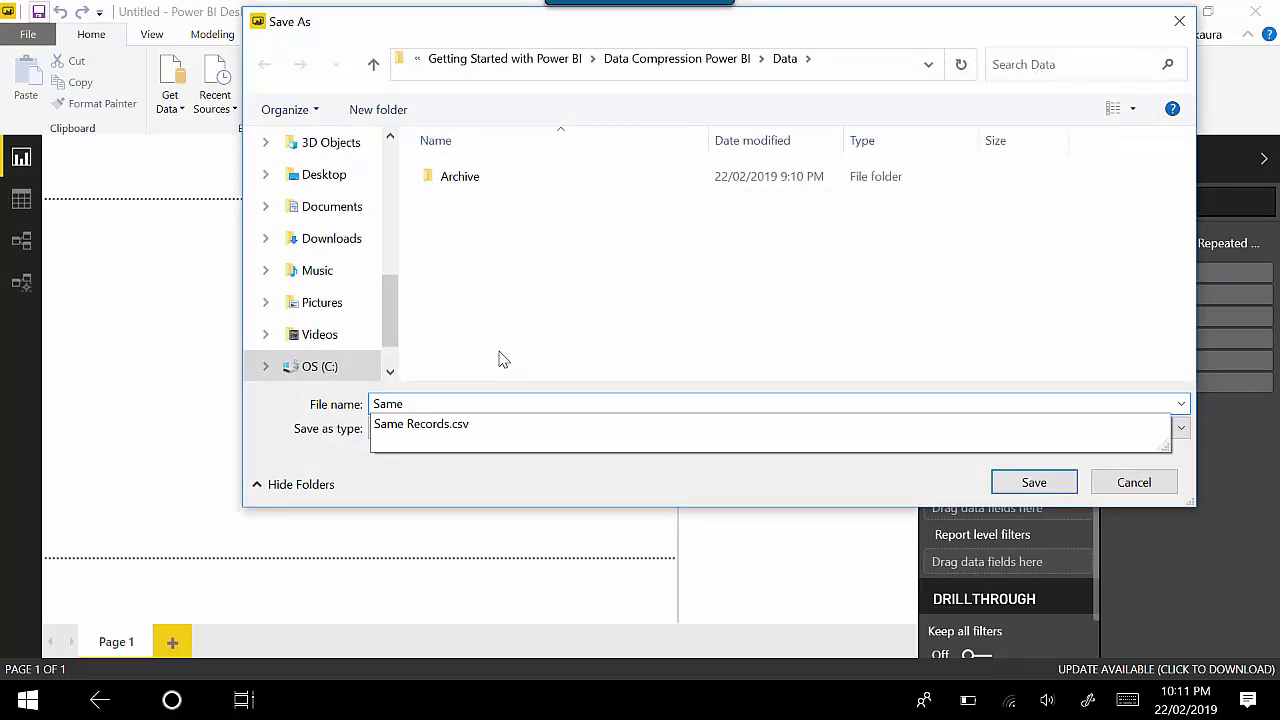
pyautogui.write(' Row va')
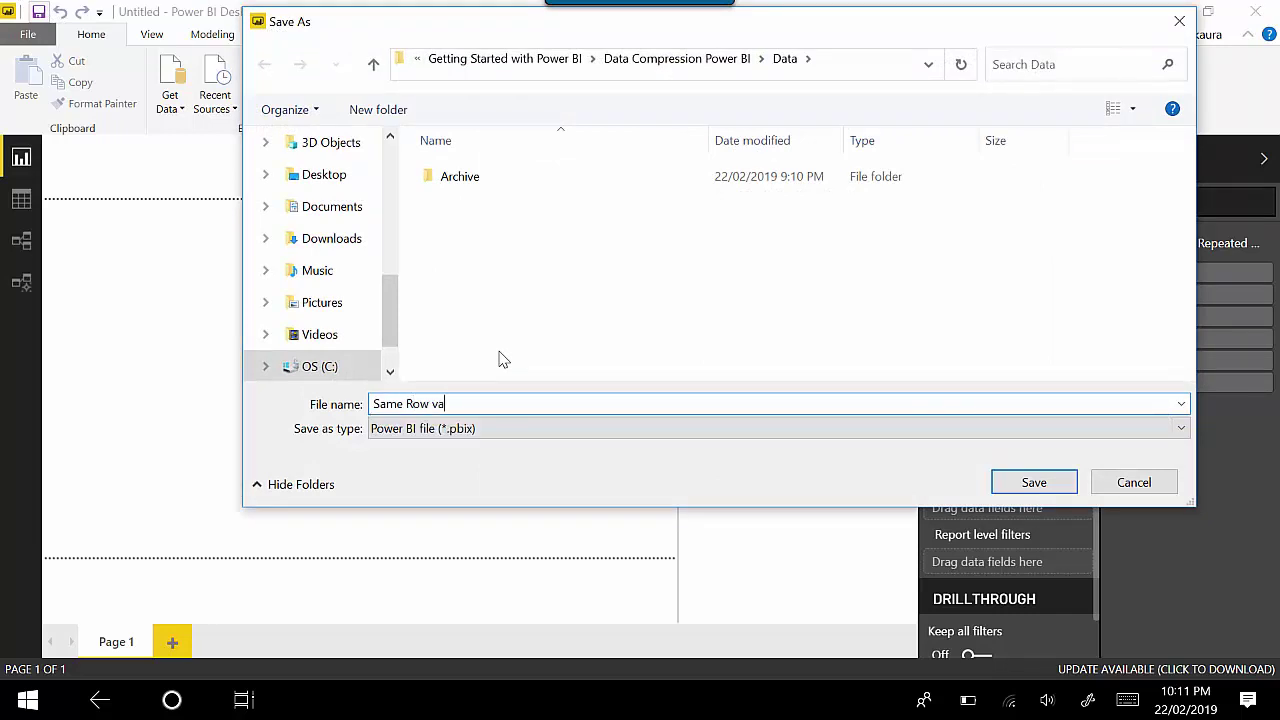
pyautogui.write('lues but distinct column Values')
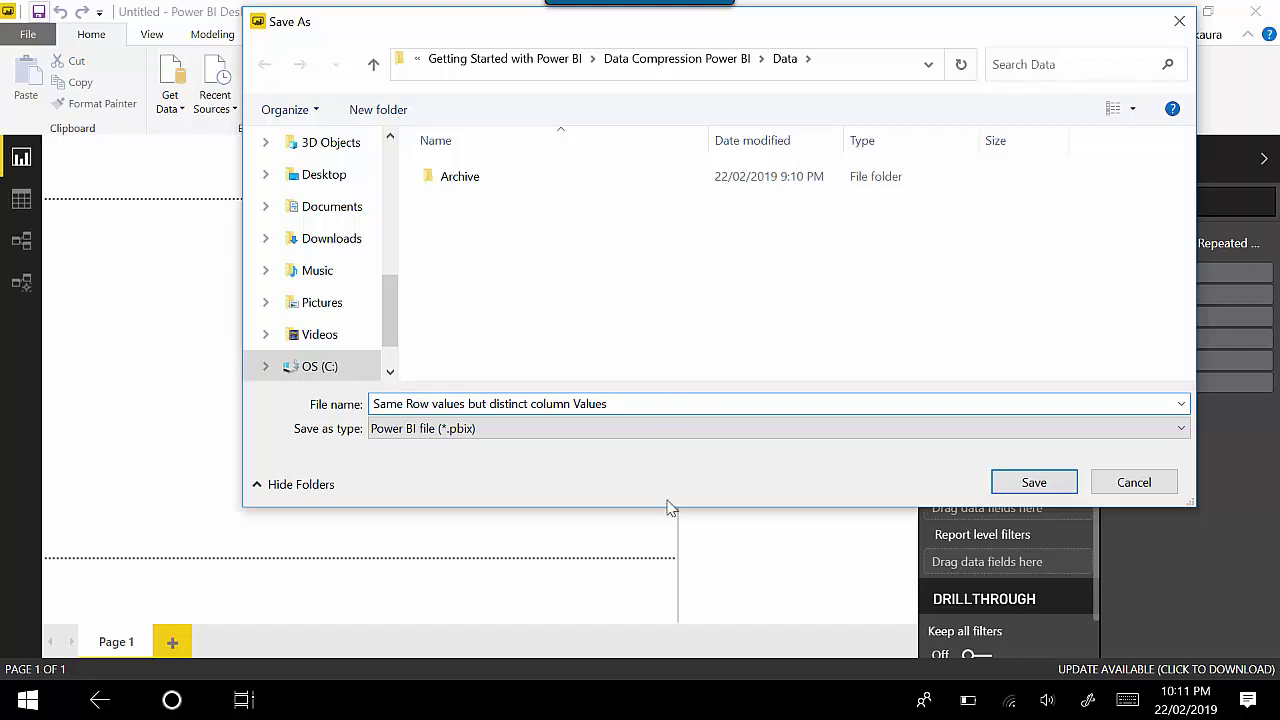
pyautogui.click(1034, 483)
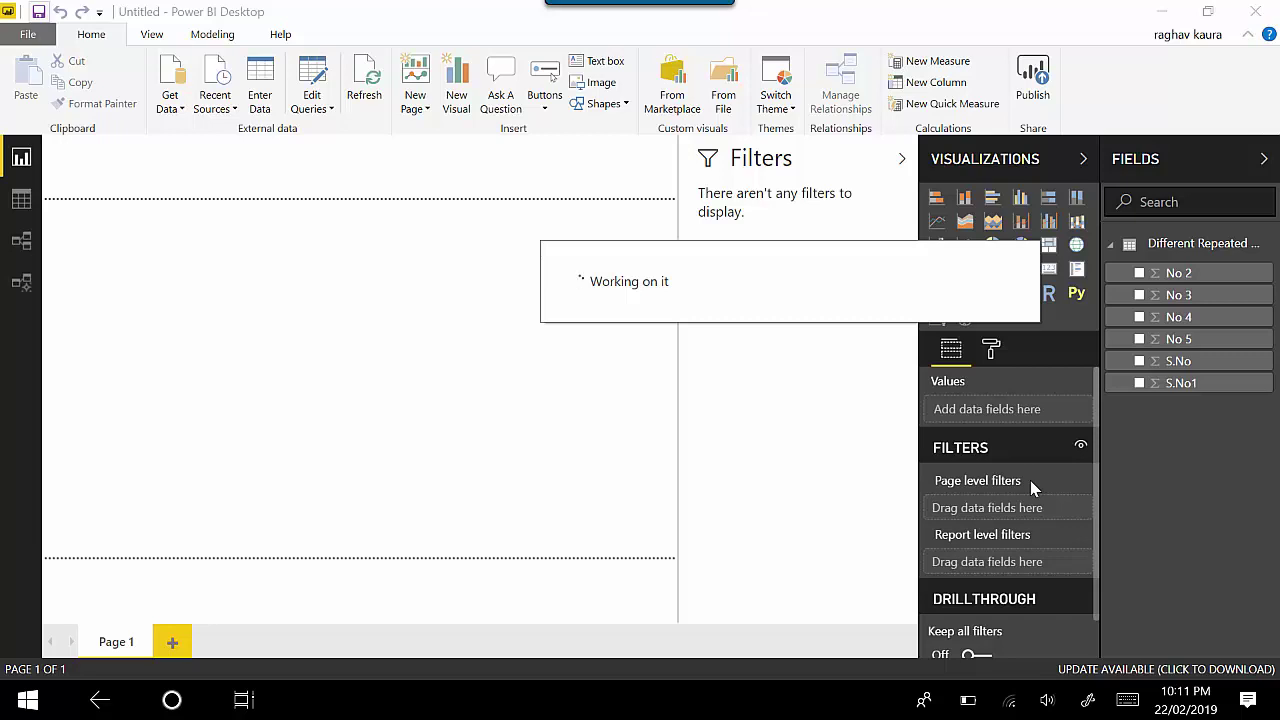
pyautogui.click(1255, 11)
# Refresh the File Explorer listing and open the Data folder.
pyautogui.hotkey('alt', 'Tab')
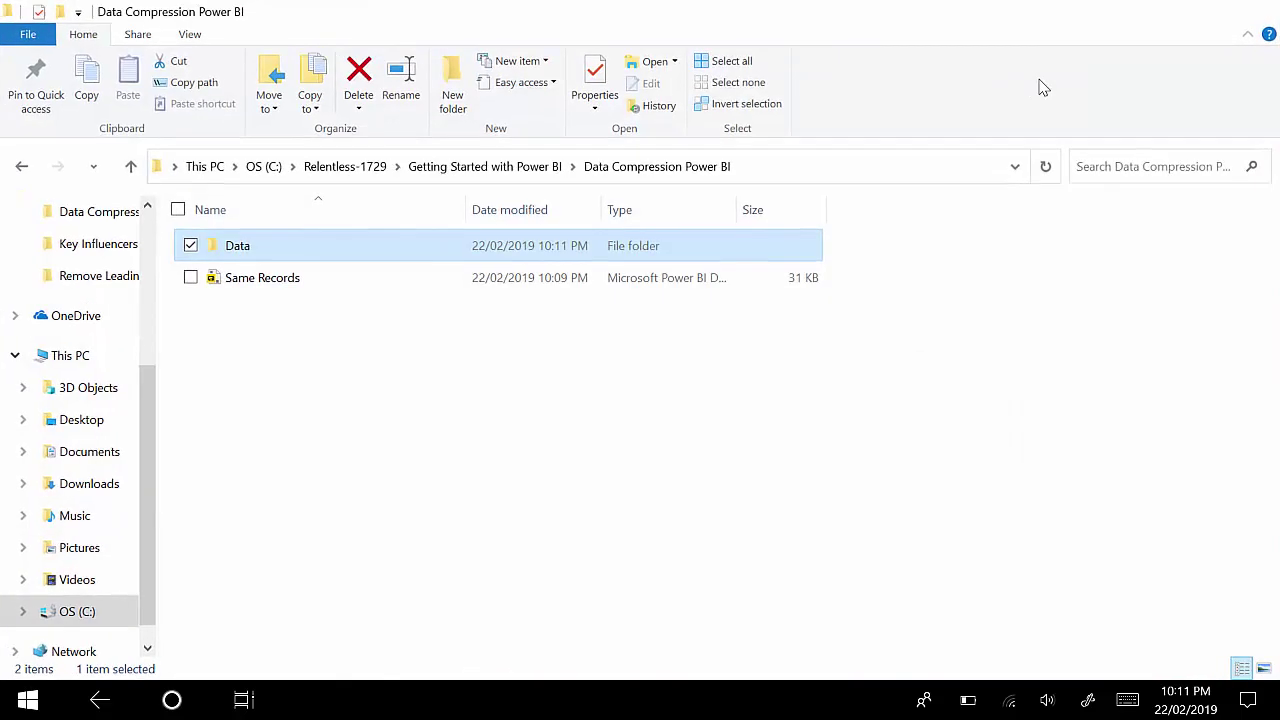
pyautogui.rightClick(941, 276)
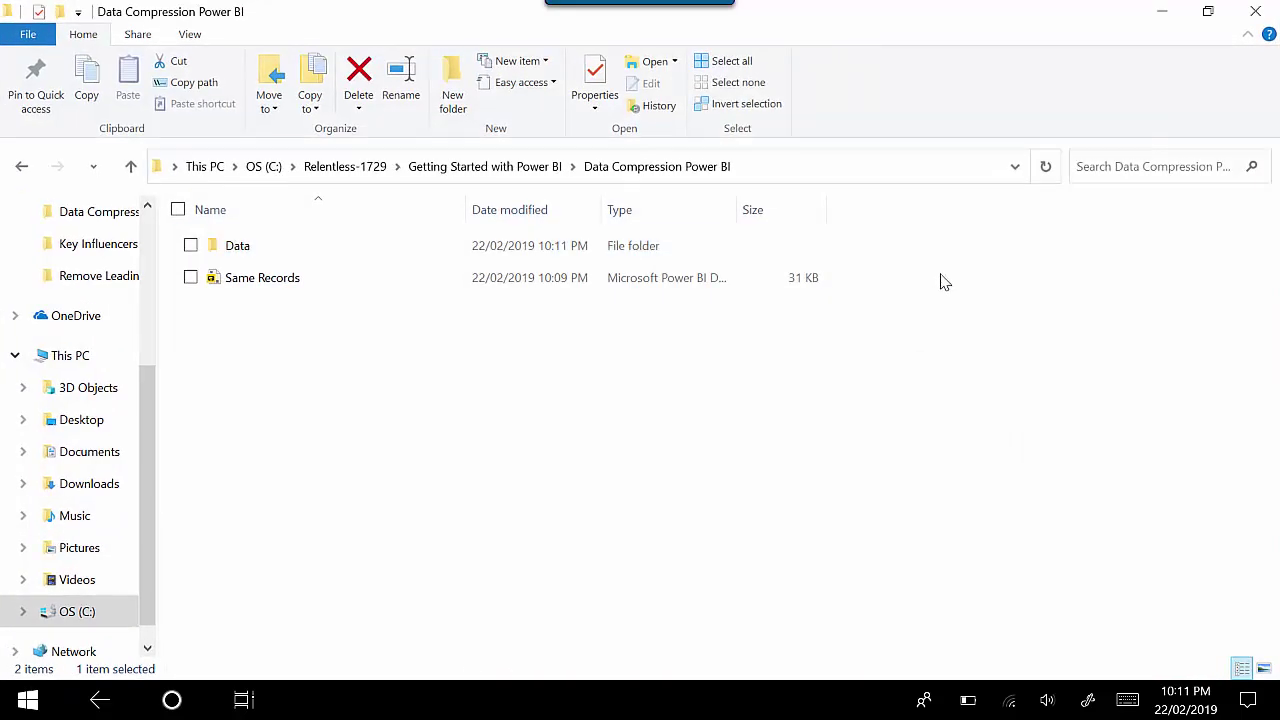
pyautogui.click(810, 356)
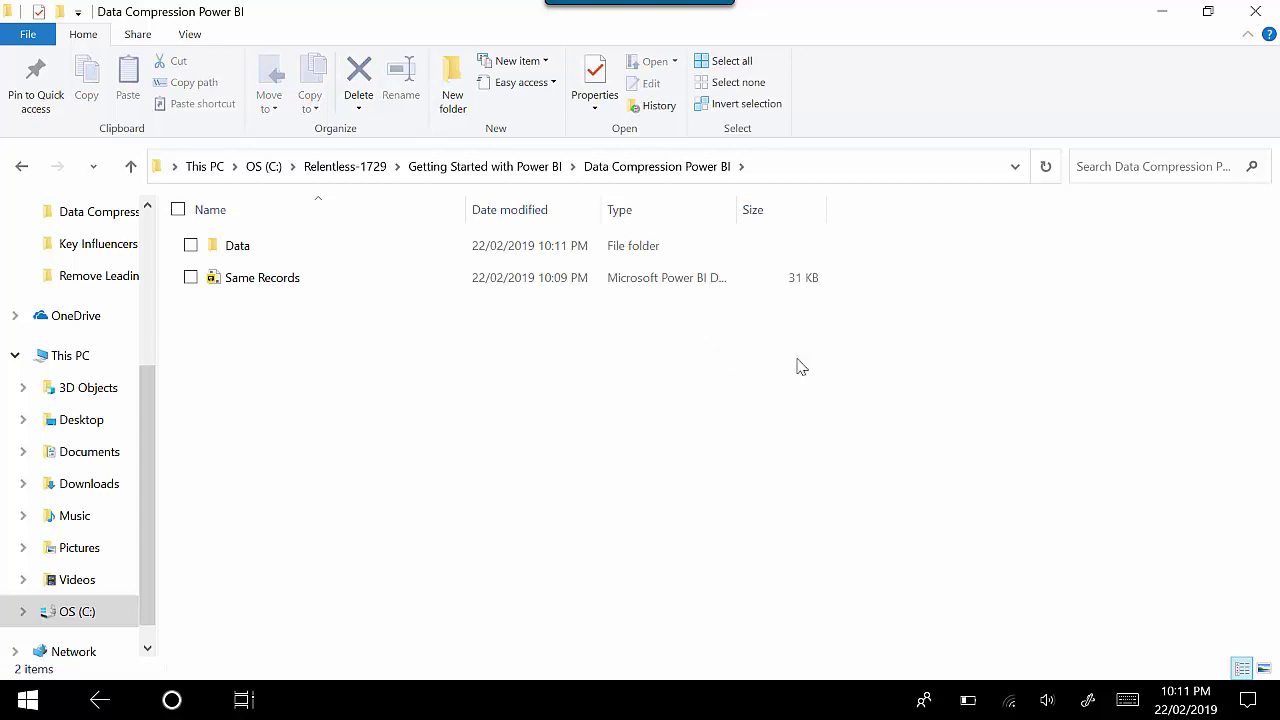
pyautogui.doubleClick(300, 243)
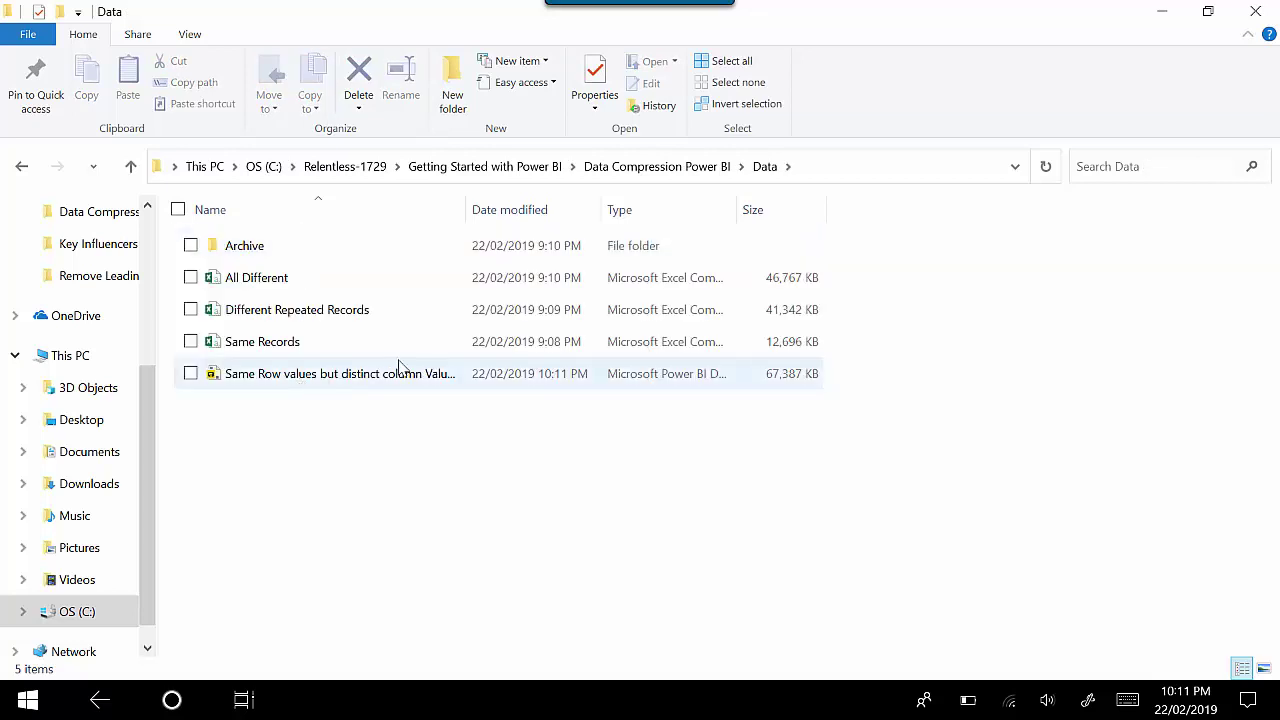
# Copy the 'Same Row values but distinct column Values' report into the Data Compression Power BI folder.
pyautogui.click(381, 386)
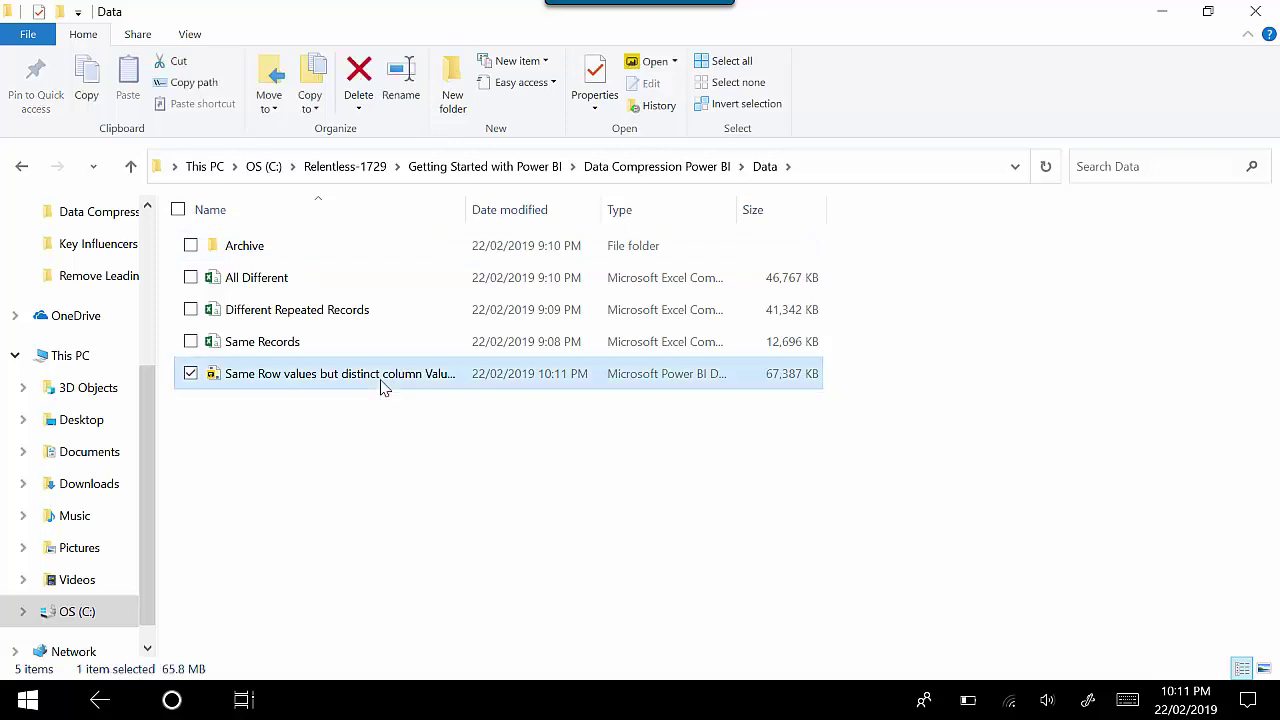
pyautogui.hotkey('ctrl', 'c')
pyautogui.click(232, 248)
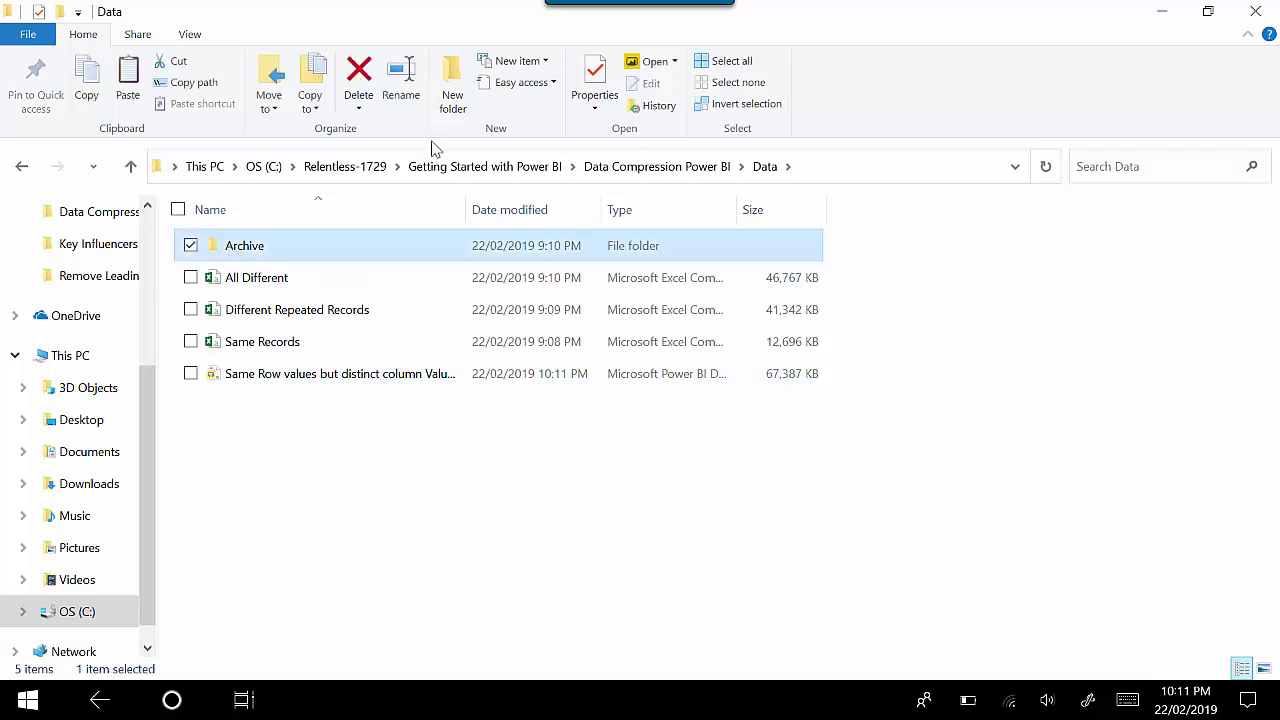
pyautogui.click(655, 167)
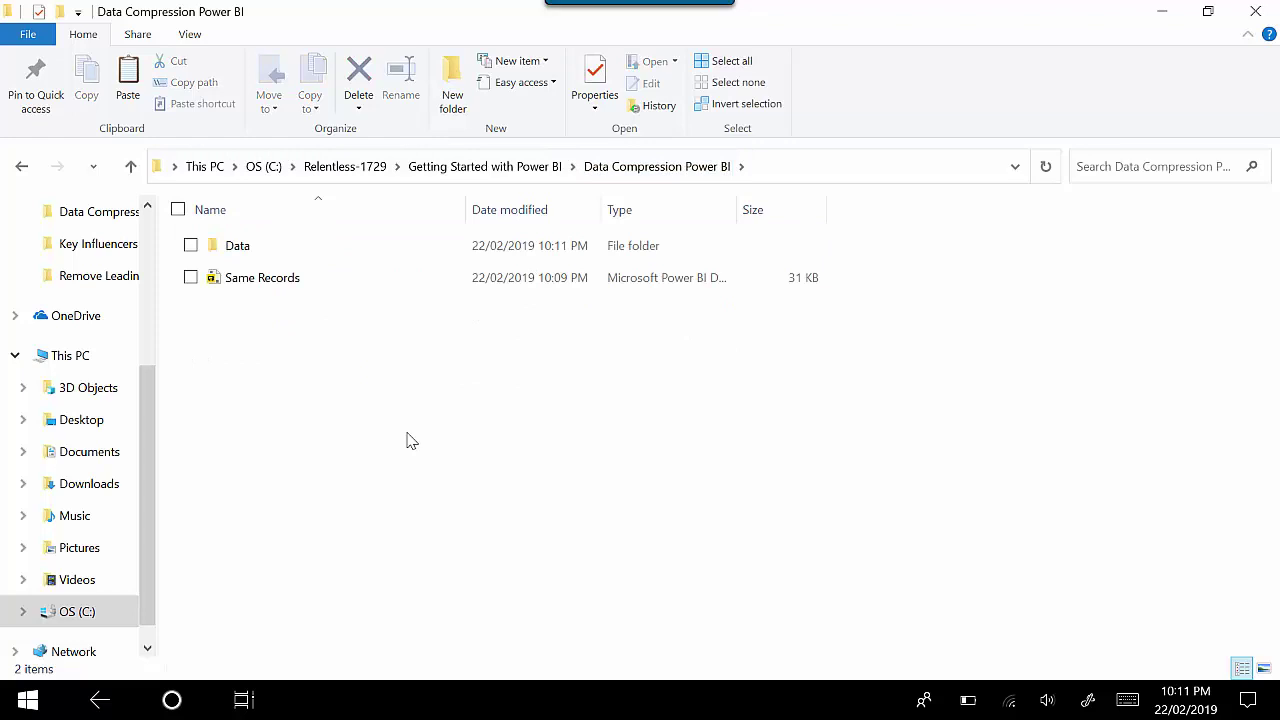
pyautogui.hotkey('ctrl', 'v')
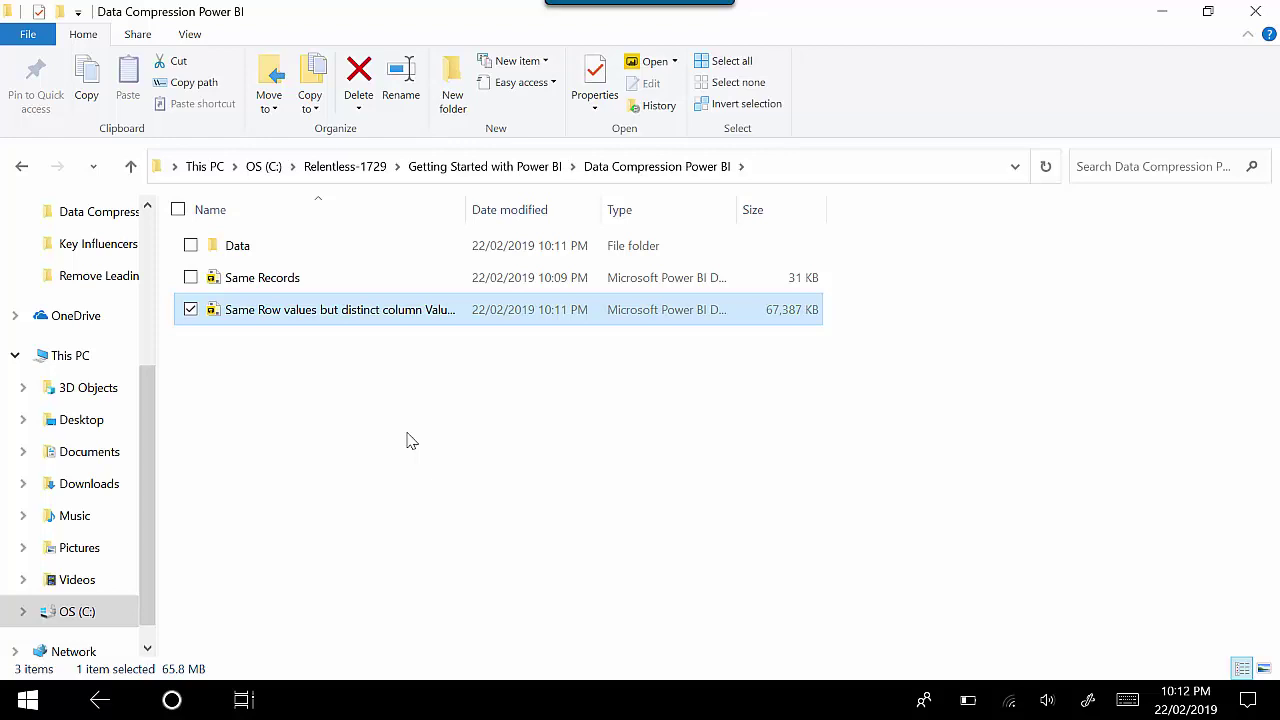
# Search 'power' and launch Power BI Desktop, dismissing its welcome screen.
pyautogui.click(172, 702)
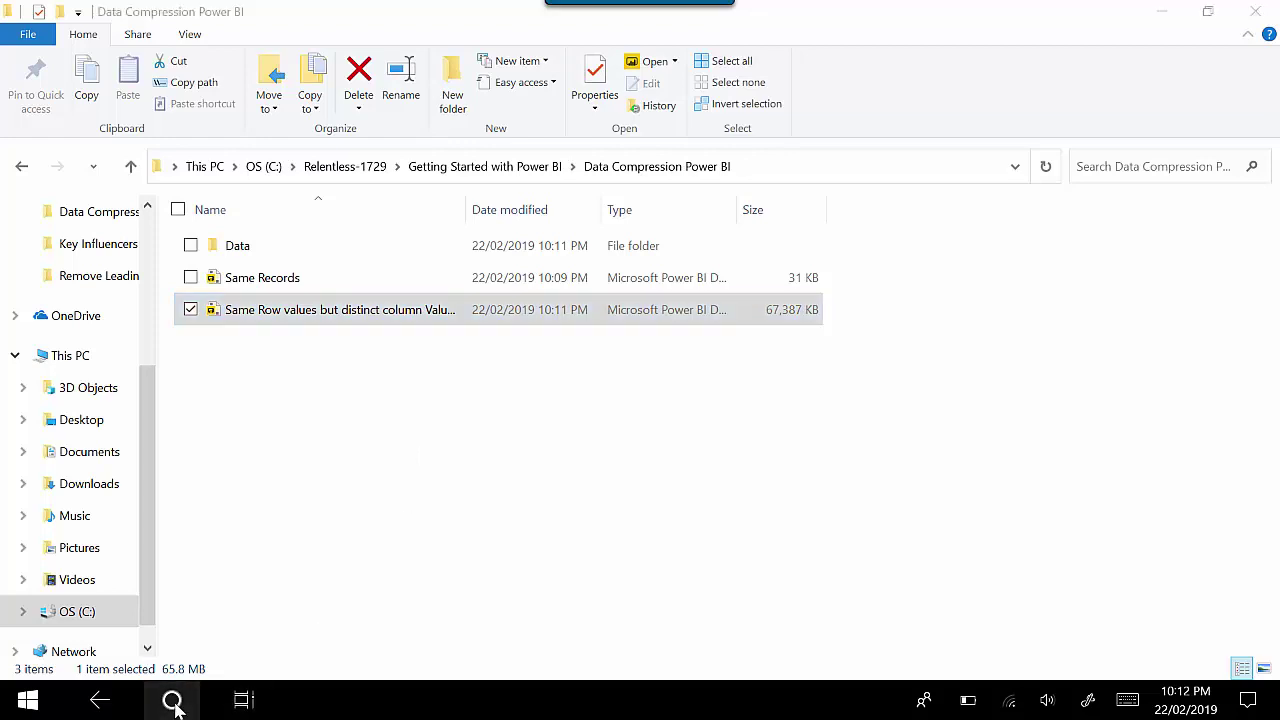
pyautogui.write('power')
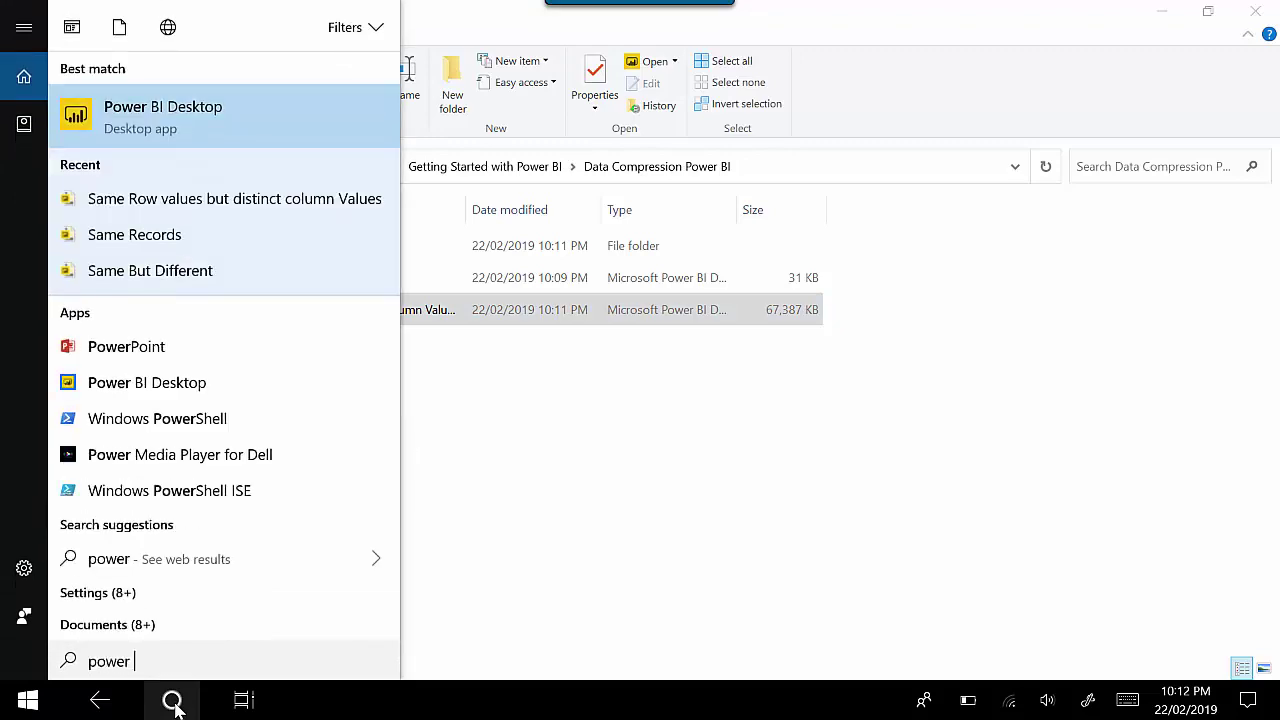
pyautogui.click(194, 128)
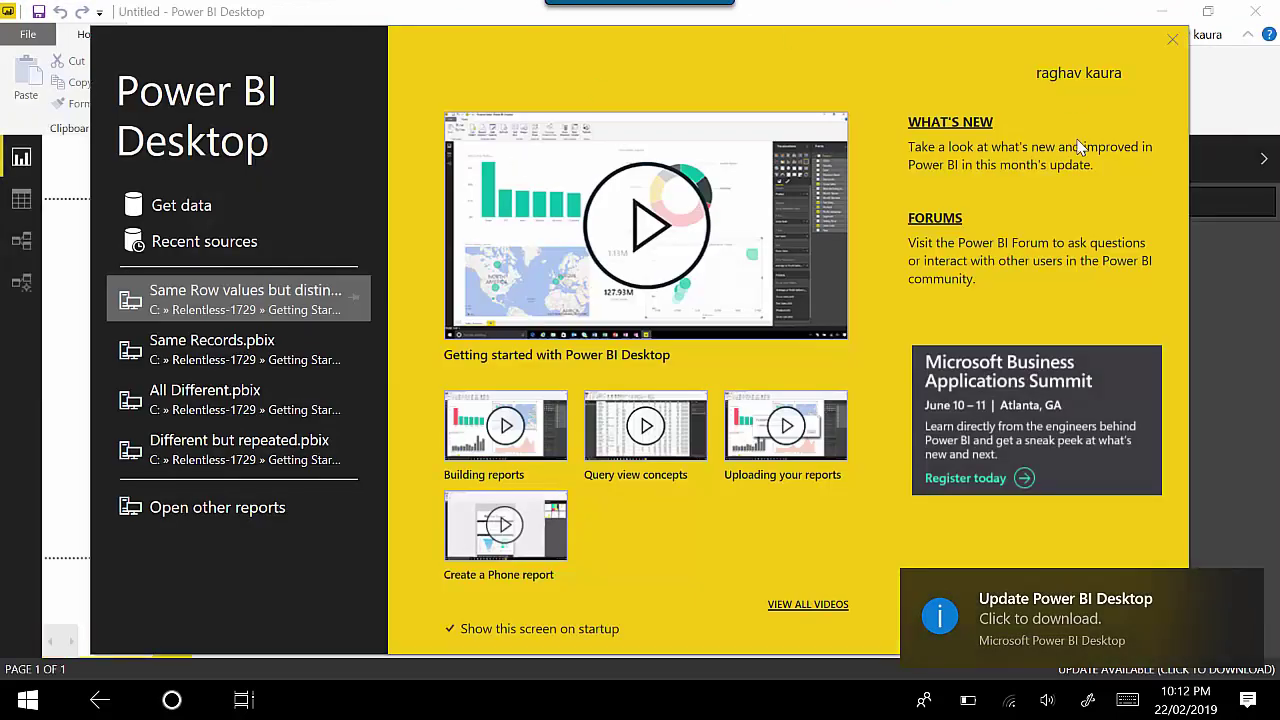
pyautogui.click(1173, 38)
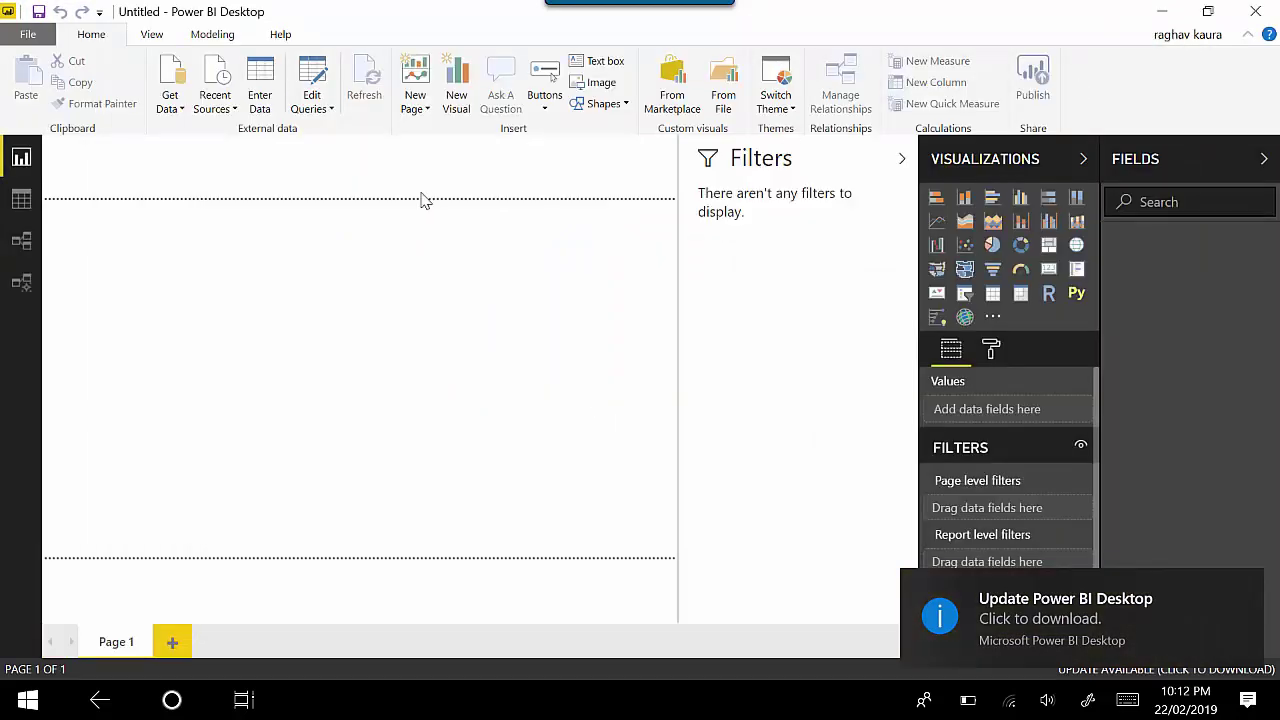
# Import the All Different CSV file via Text/CSV and load it into the report.
pyautogui.click(178, 110)
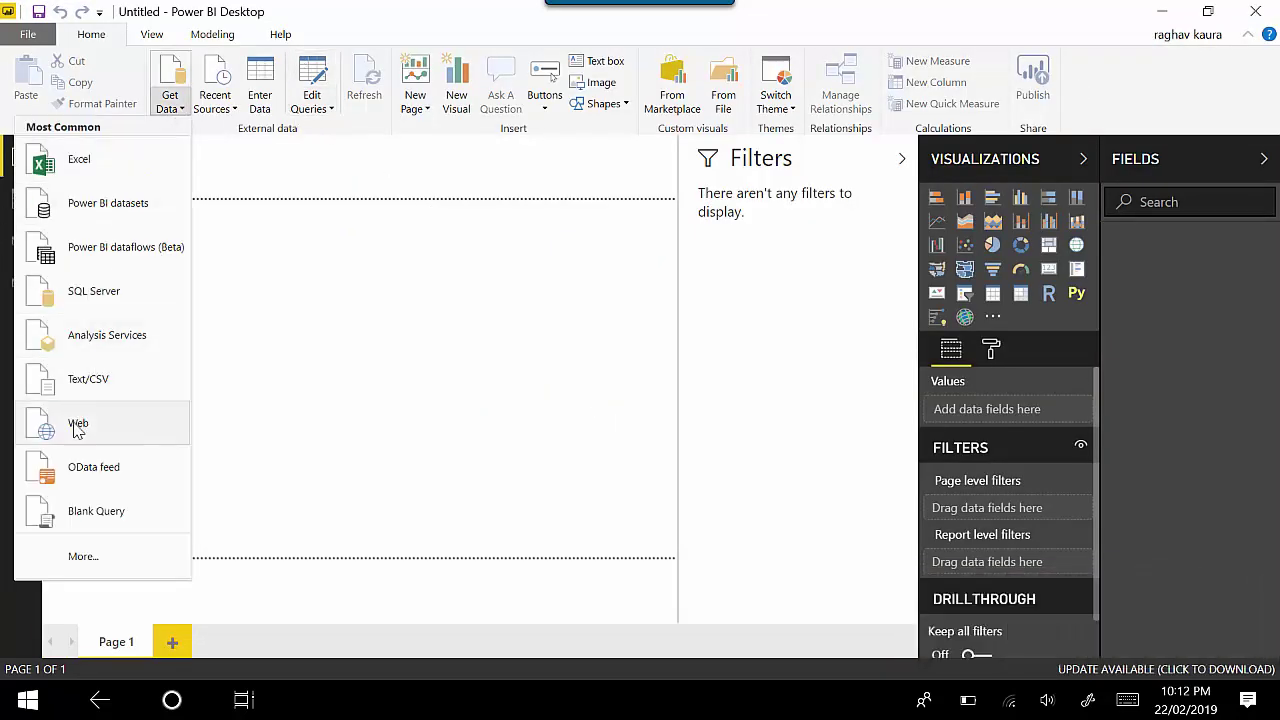
pyautogui.click(90, 376)
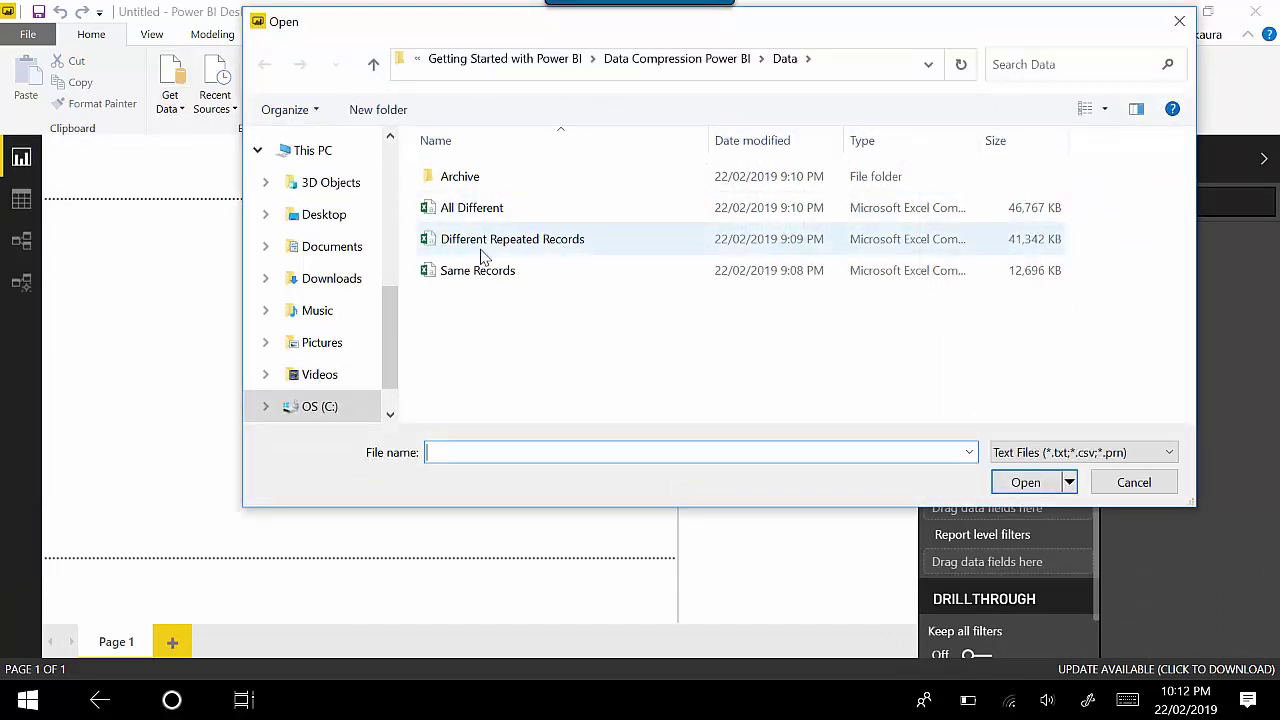
pyautogui.doubleClick(476, 220)
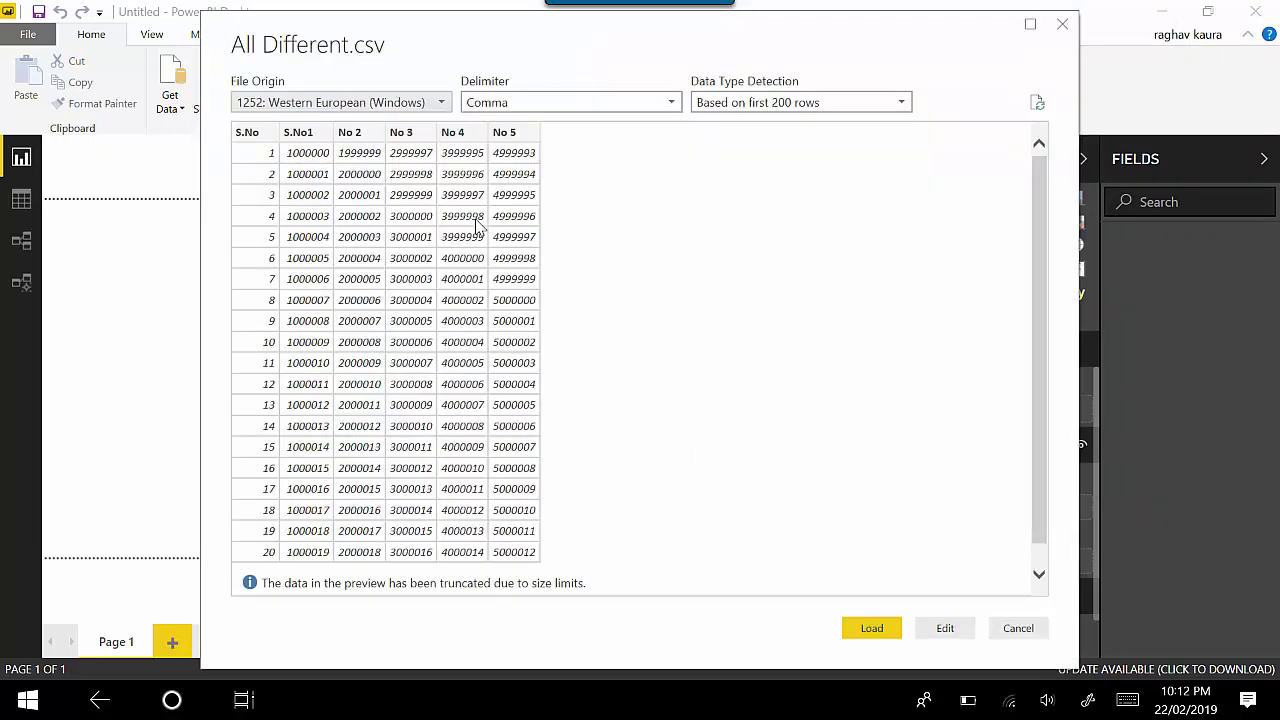
pyautogui.click(872, 628)
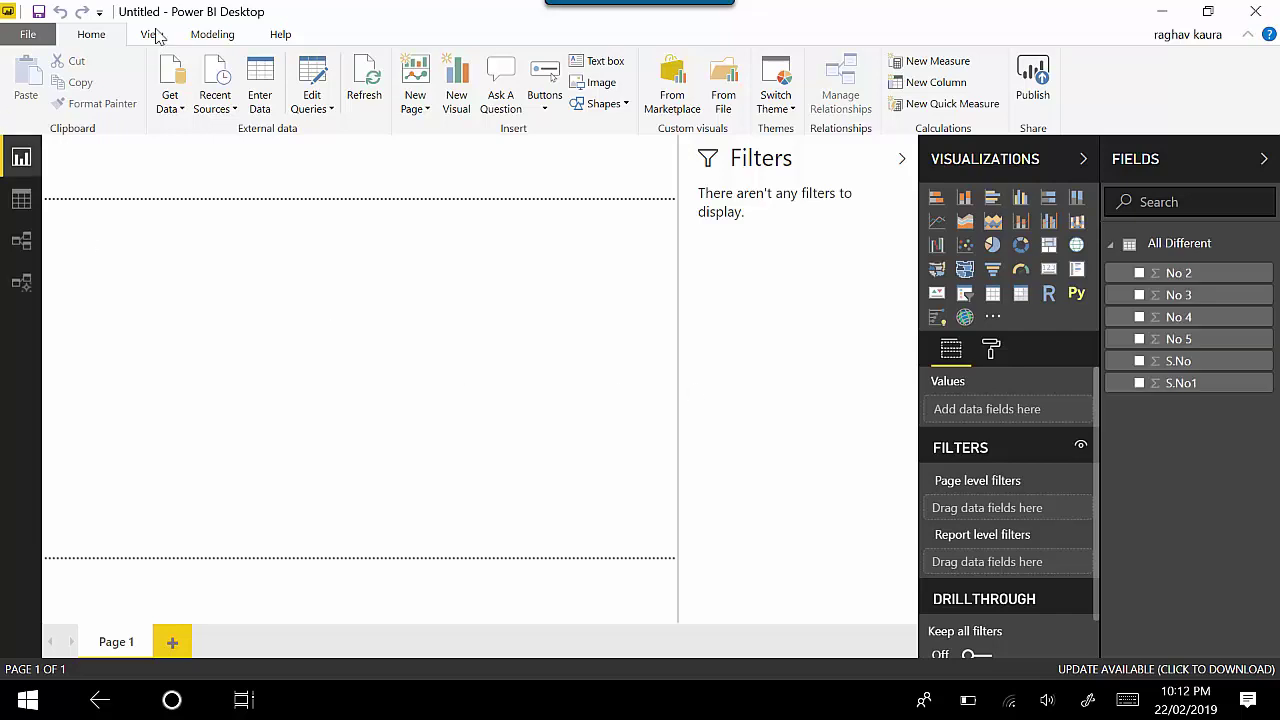
# Save the report as 'All Different Records' in the Data Compression Power BI folder, then return to File Explorer.
pyautogui.click(38, 14)
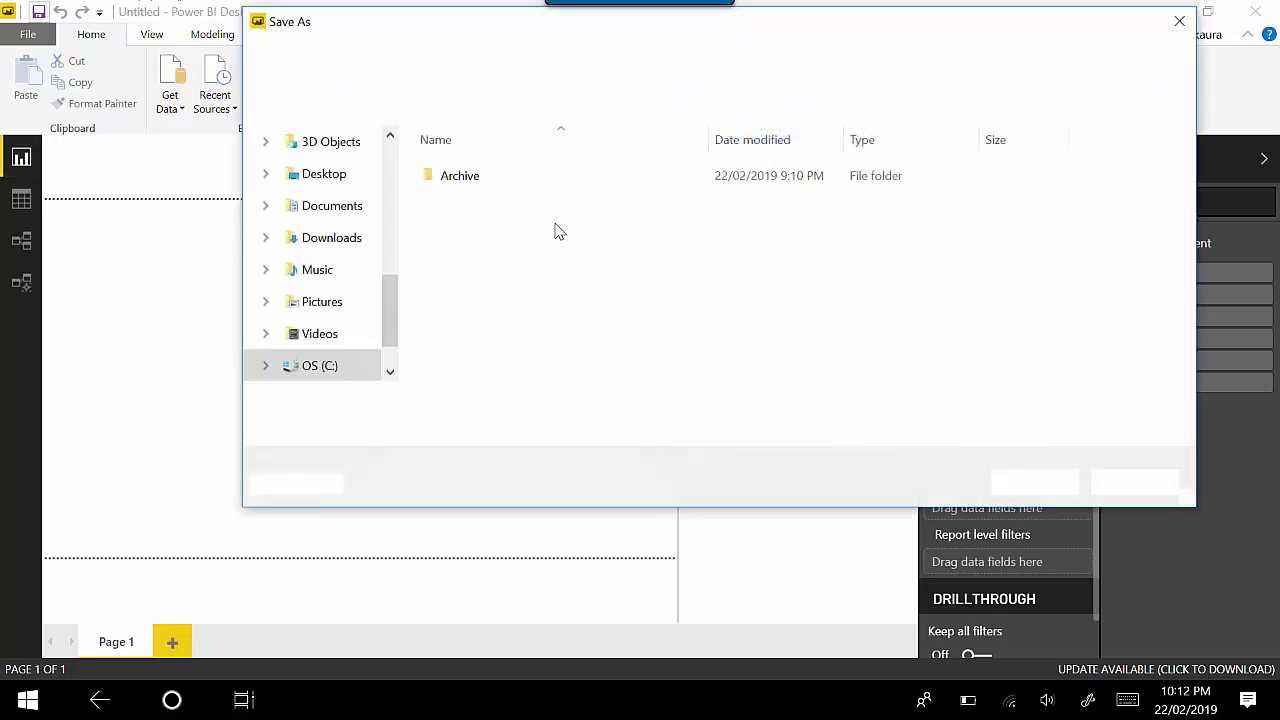
pyautogui.click(690, 59)
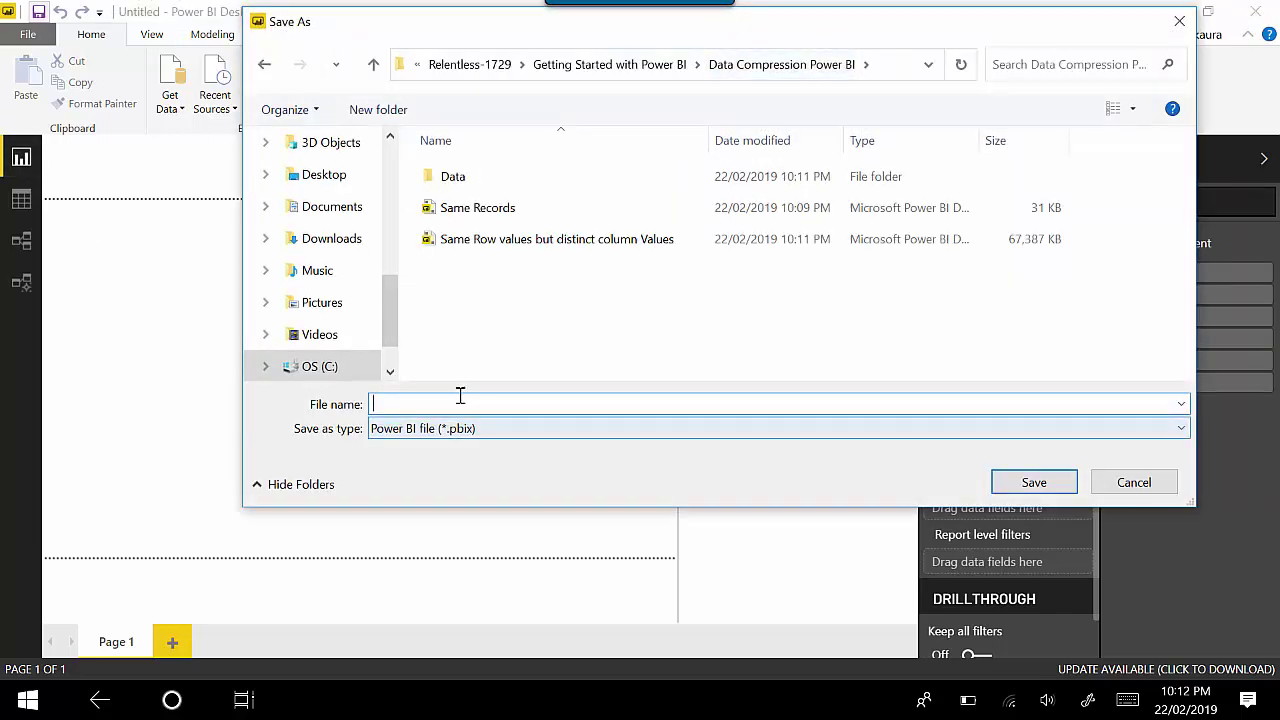
pyautogui.write('Al')
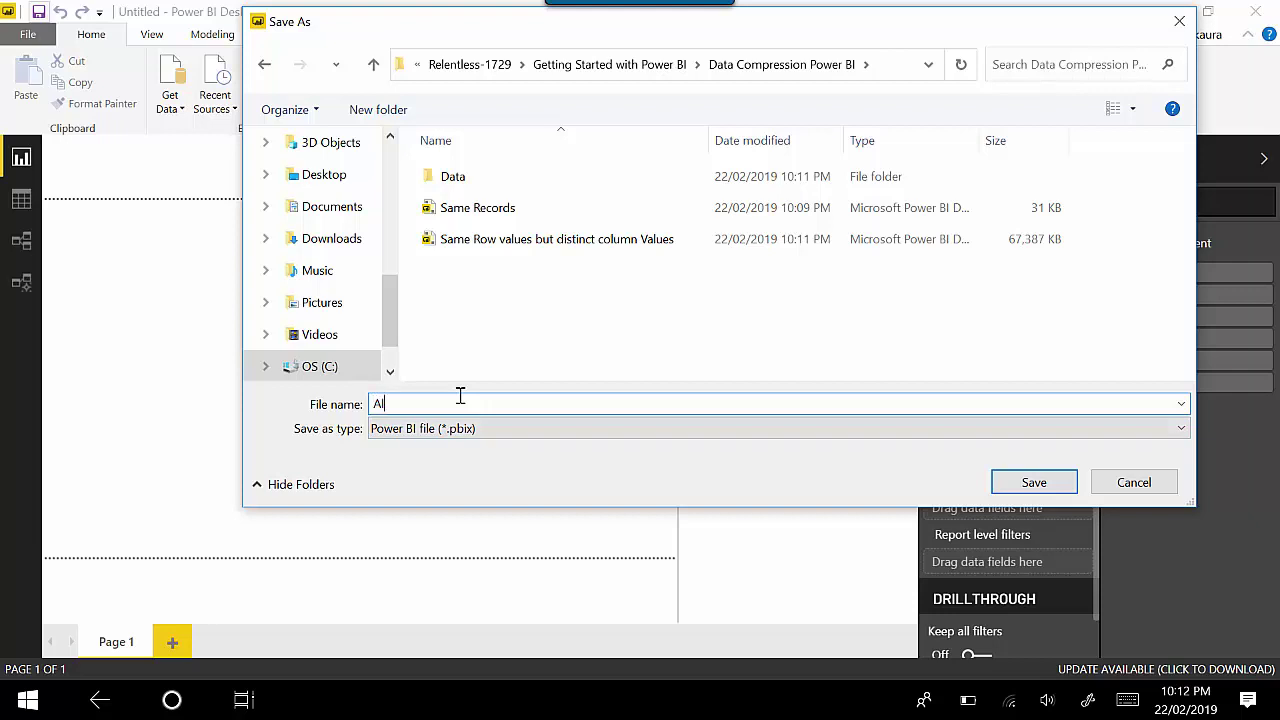
pyautogui.write('l Different Records')
pyautogui.click(1036, 484)
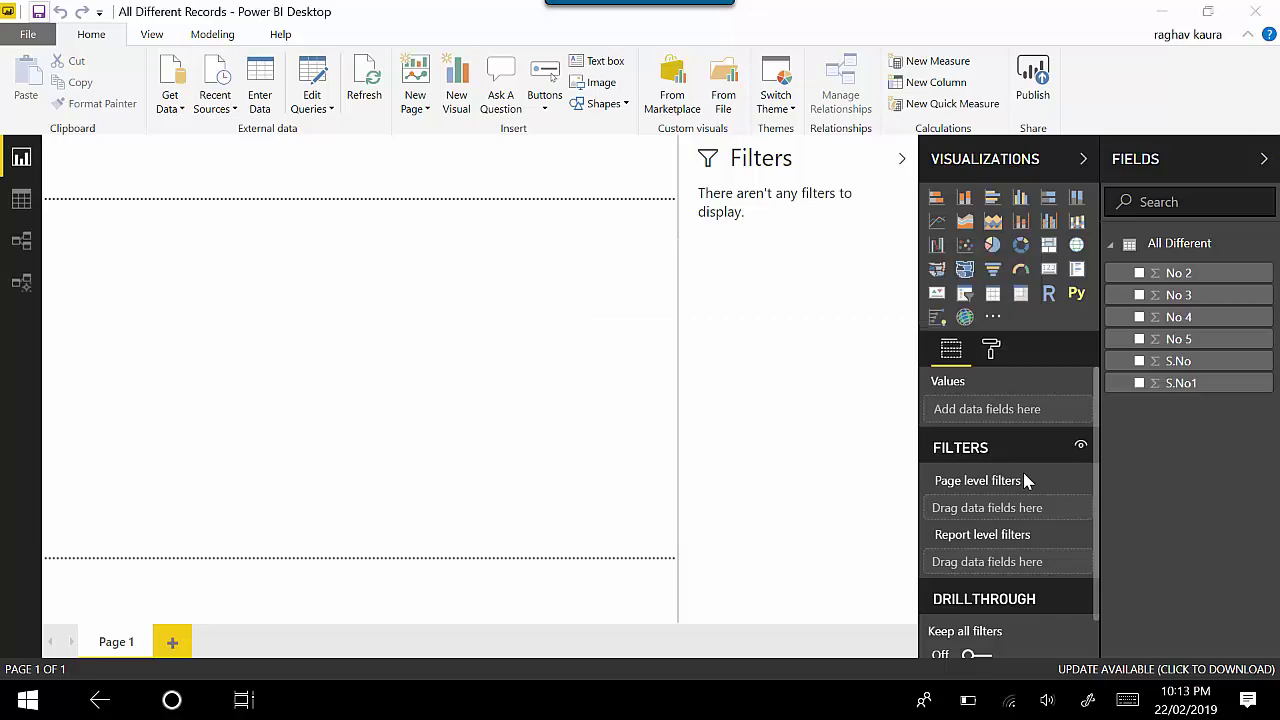
pyautogui.hotkey('alt', 'Tab')
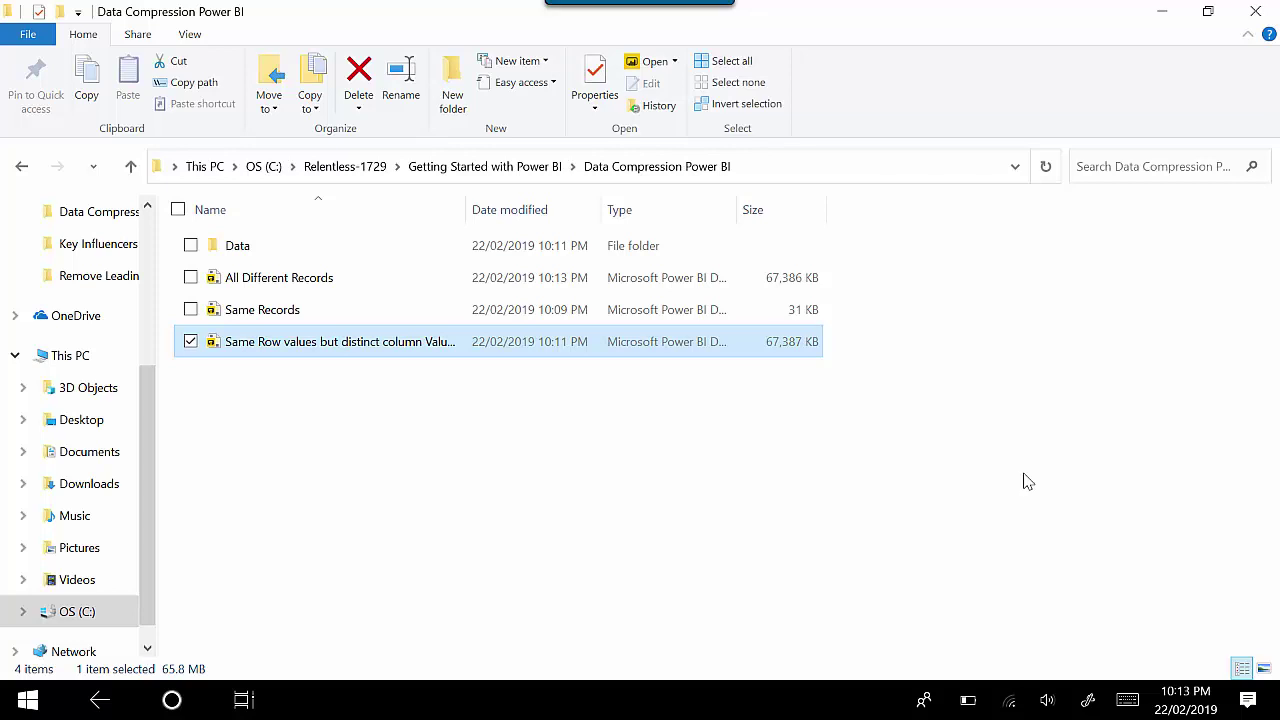
# Return to the All Different Records report in Power BI Desktop after checking its 67,386 KB size.
pyautogui.hotkey('alt', 'Tab')
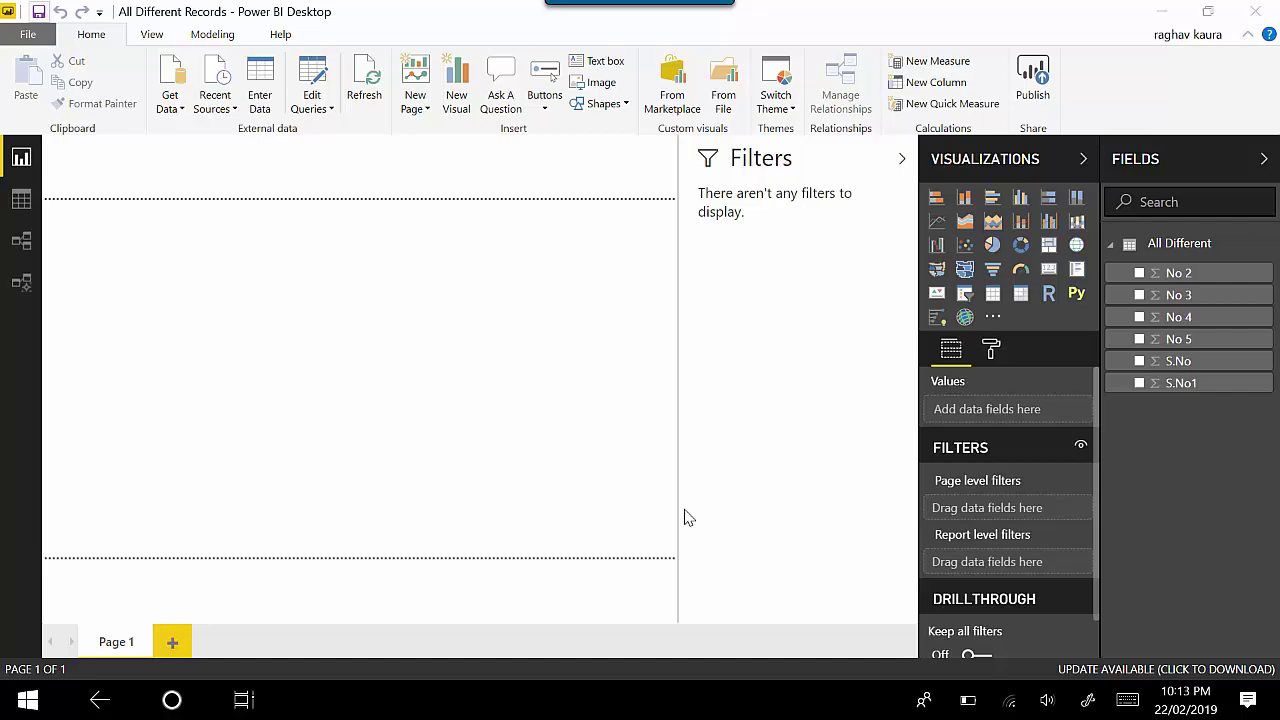
# In the Different Repeated Records workbook, select columns A through C to inspect the repeated values.
pyautogui.hotkey('alt', 'Tab')
pyautogui.press('Tab')
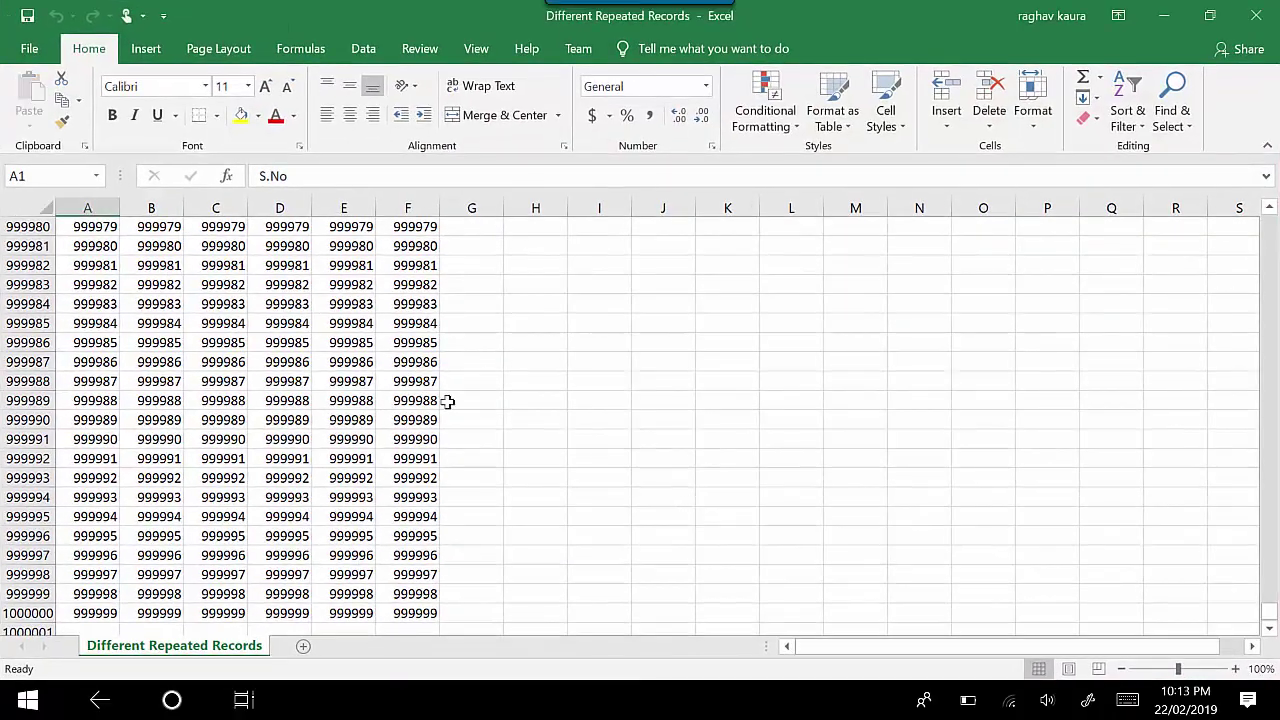
pyautogui.click(88, 208)
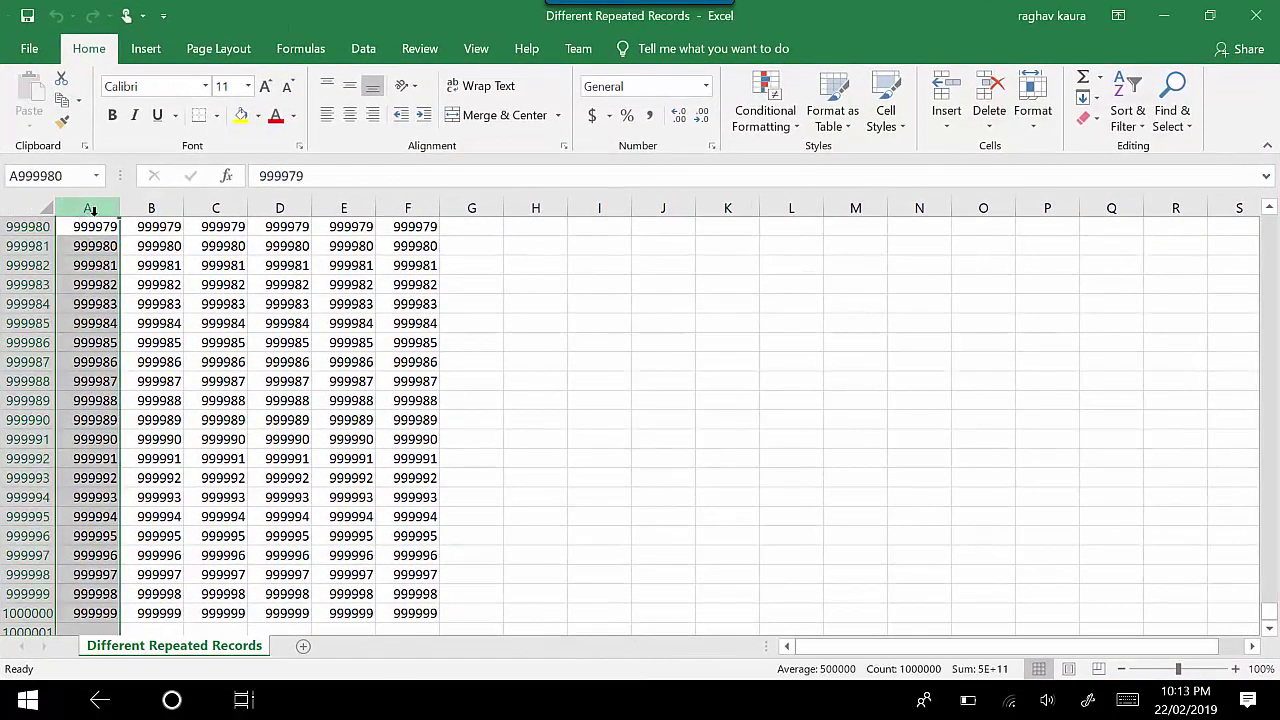
pyautogui.moveTo(151, 222); pyautogui.dragTo(216, 222)
pyautogui.click(216, 208)
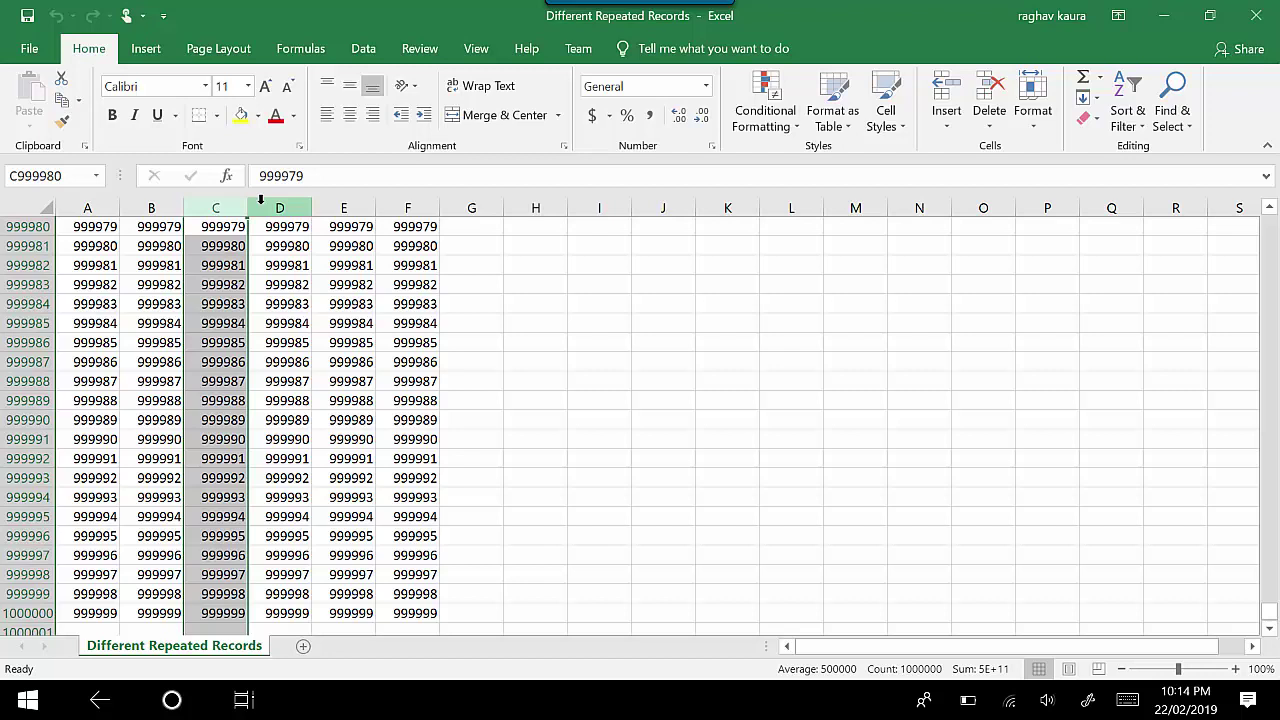
pyautogui.hotkey('alt', 'Tab')
pyautogui.hotkey('alt', 'Tab')
pyautogui.hotkey('alt', 'Tab')
pyautogui.hotkey('alt', 'Tab')
pyautogui.hotkey('alt', 'Tab')
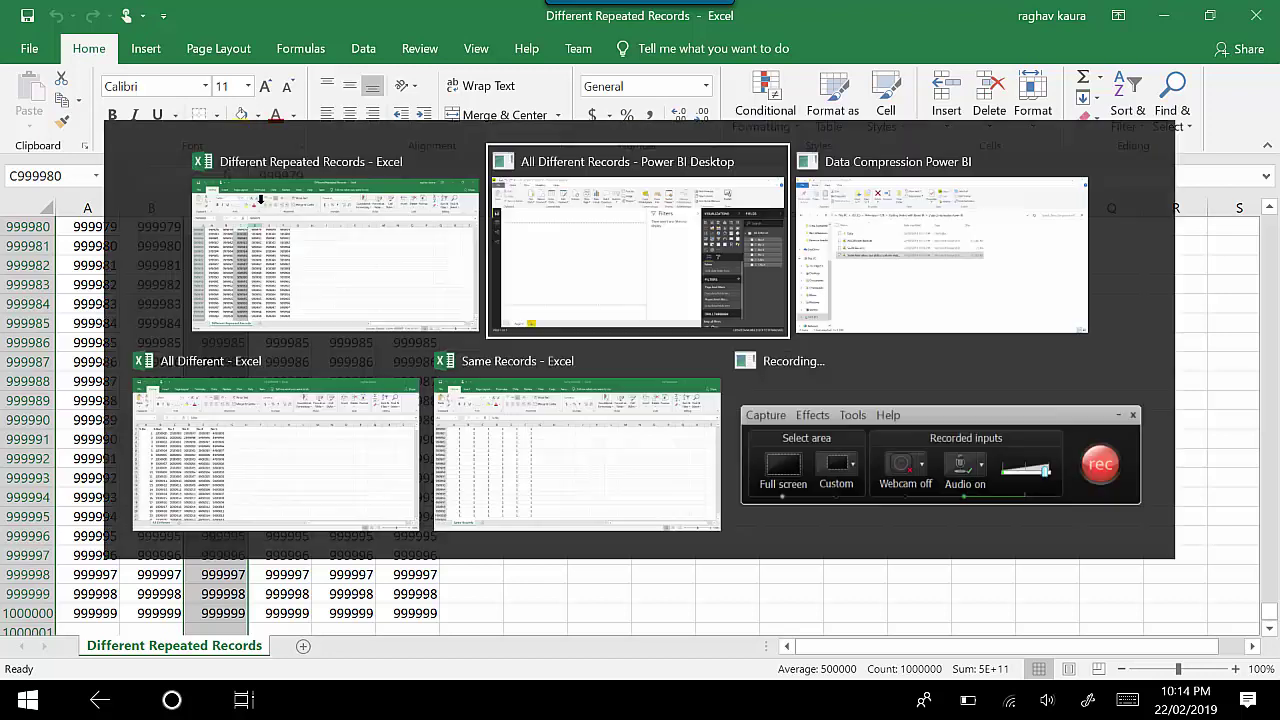